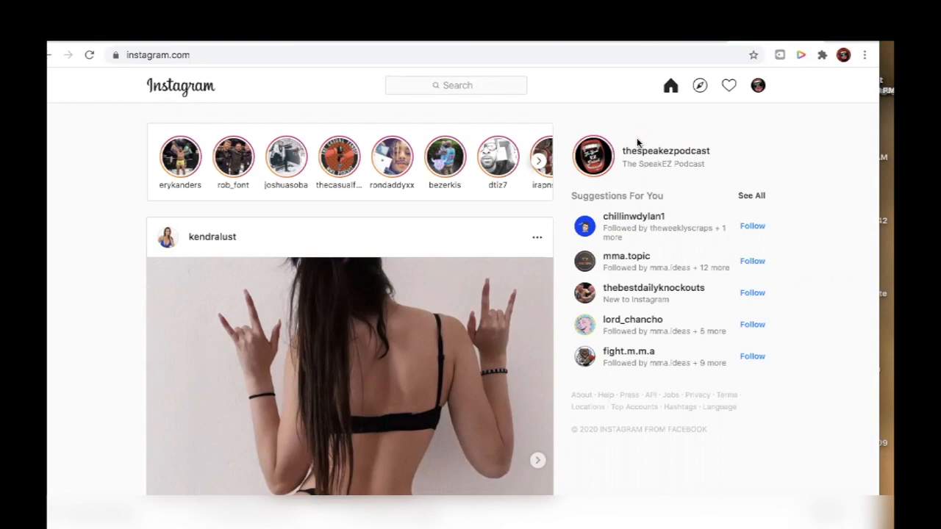
# Open the thespeakezpodcast profile and follow its bit.ly/SpeakEZpod link to view the podcast landing page.
pyautogui.click(650, 150)
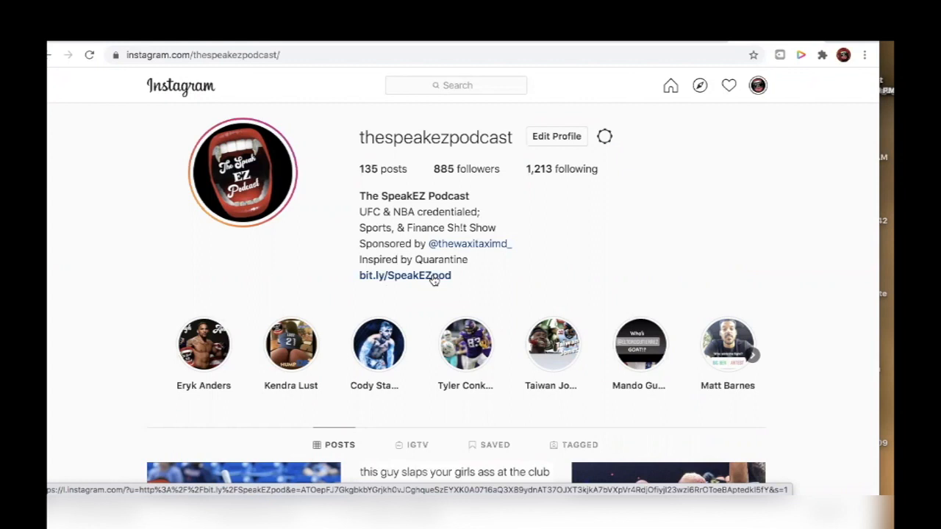
pyautogui.click(434, 278)
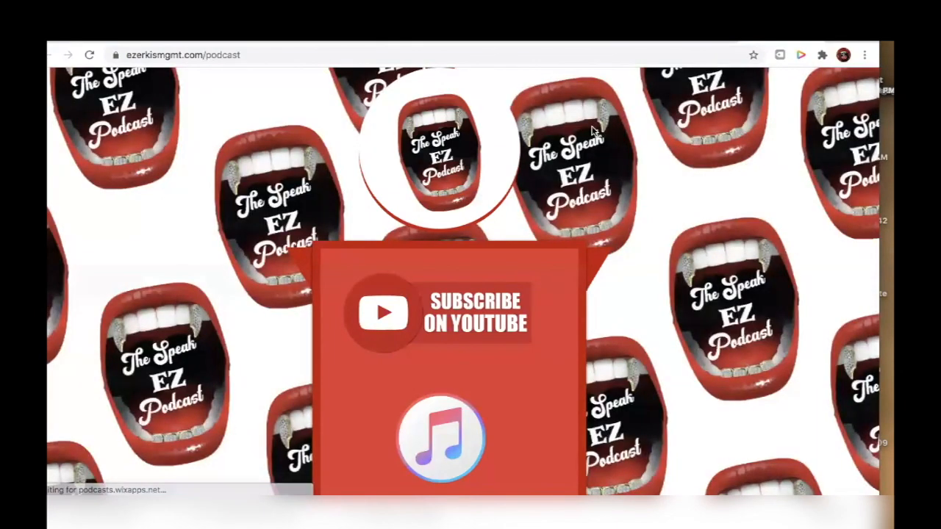
pyautogui.scroll(-1, 594, 136)
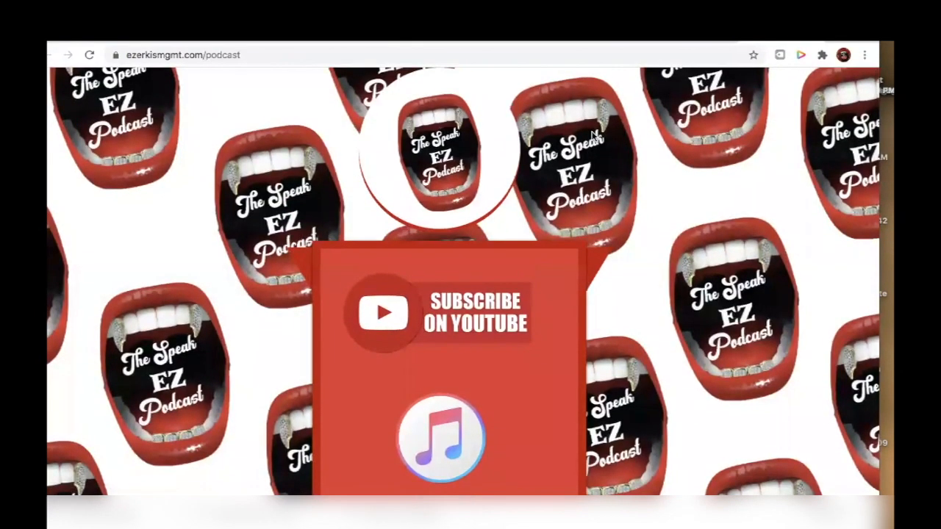
pyautogui.scroll(-2, 595, 136)
pyautogui.scroll(-1, 595, 136)
pyautogui.scroll(3, 595, 135)
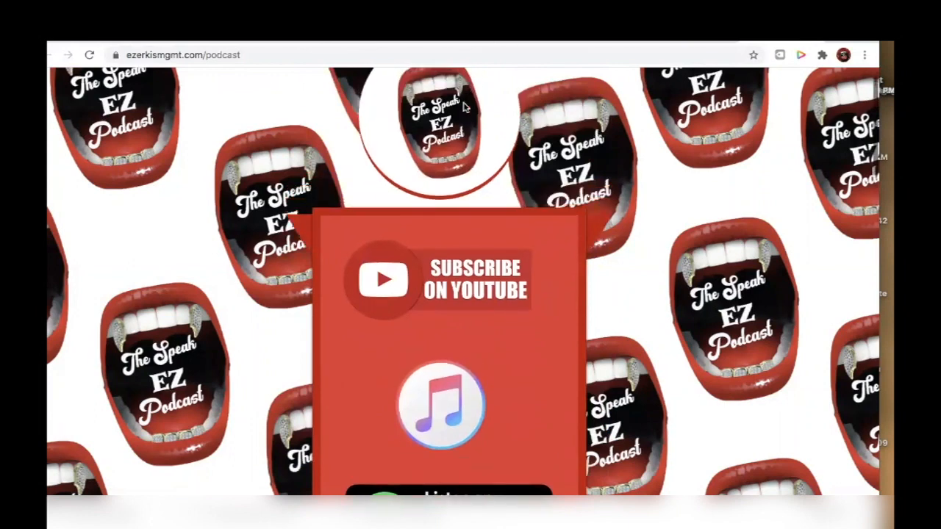
# Check the landing page's YouTube subscribe link and examine the rest of the page down to the episode list.
pyautogui.scroll(-1, 468, 278)
pyautogui.click(468, 278)
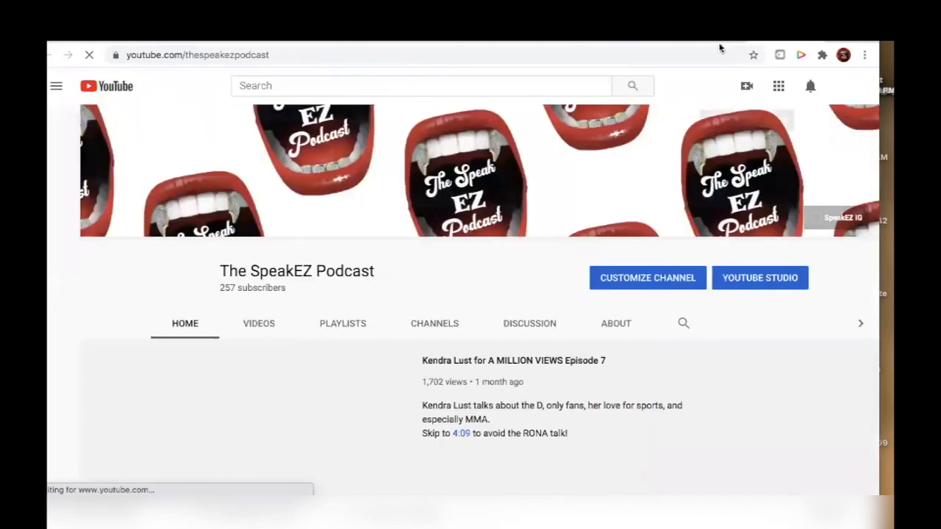
pyautogui.scroll(-1, 603, 238)
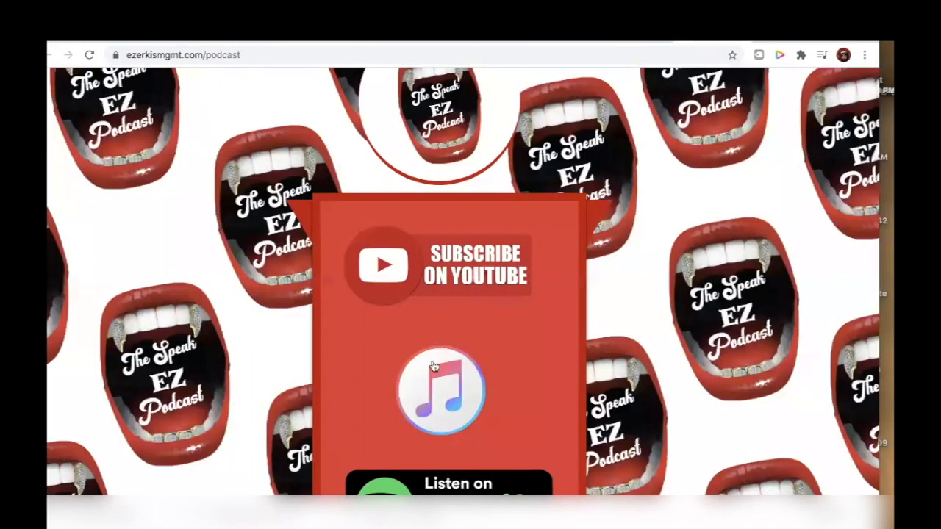
pyautogui.scroll(-4, 428, 335)
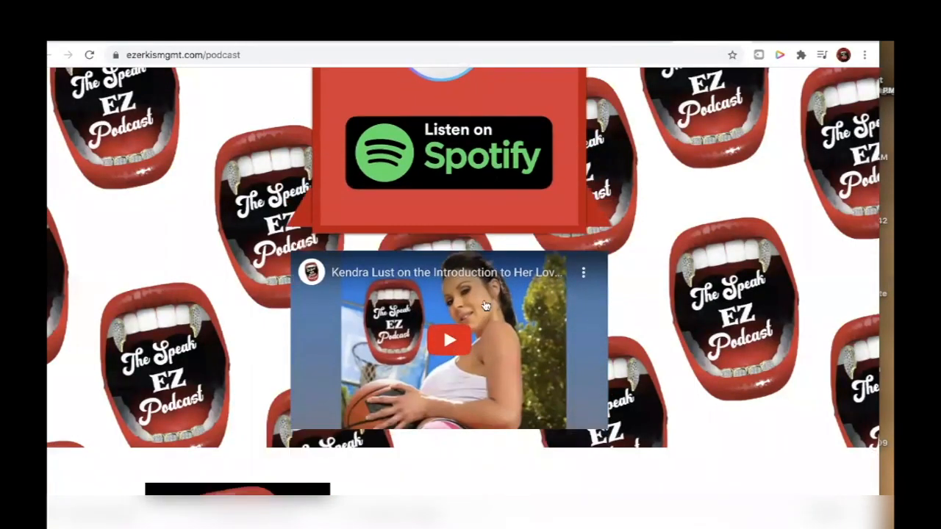
pyautogui.scroll(-5, 440, 324)
pyautogui.scroll(-6, 458, 259)
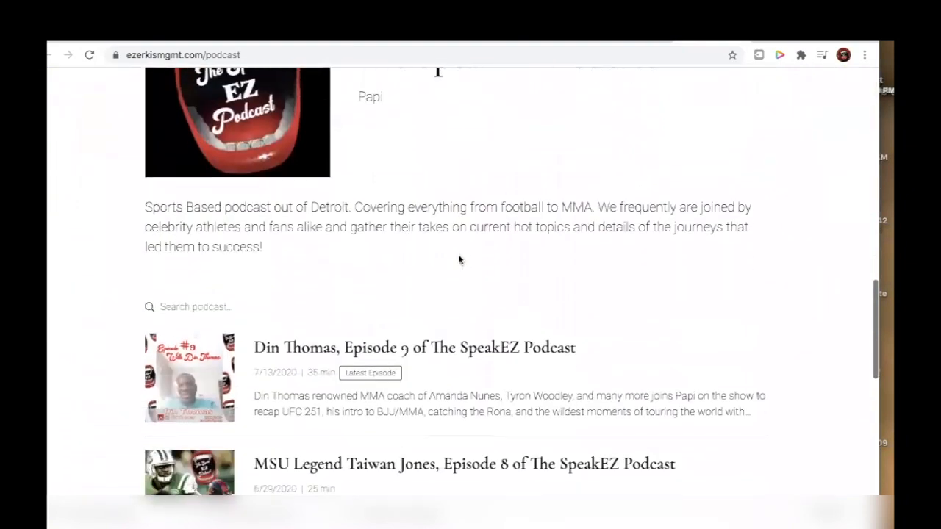
pyautogui.scroll(-4, 458, 258)
pyautogui.scroll(18, 459, 259)
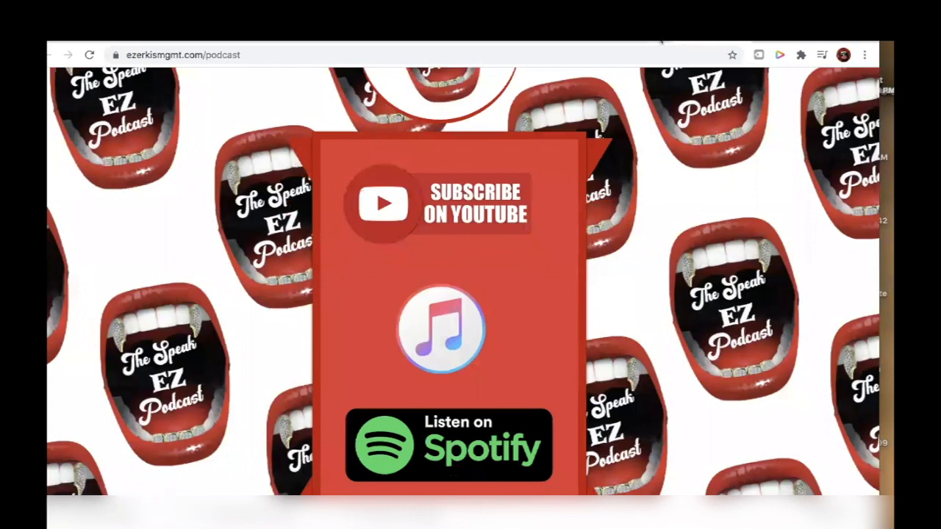
# Switch back to Instagram, search for "tug" and open the tugf4comedy profile.
pyautogui.click(632, 42)
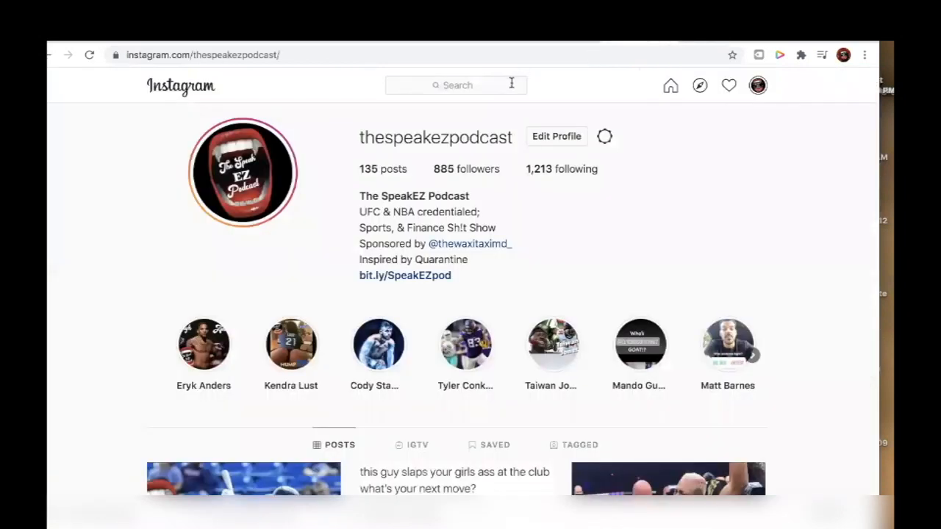
pyautogui.click(513, 85)
pyautogui.write('tug')
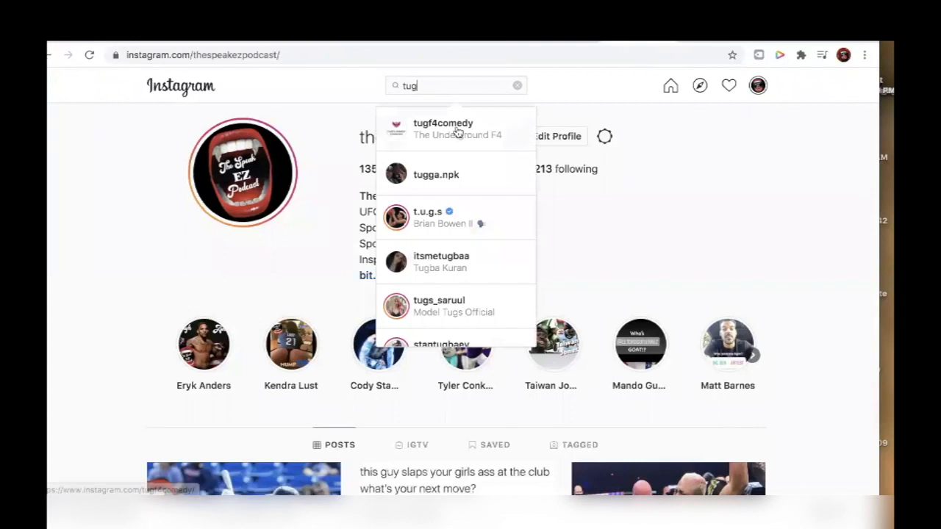
pyautogui.click(456, 130)
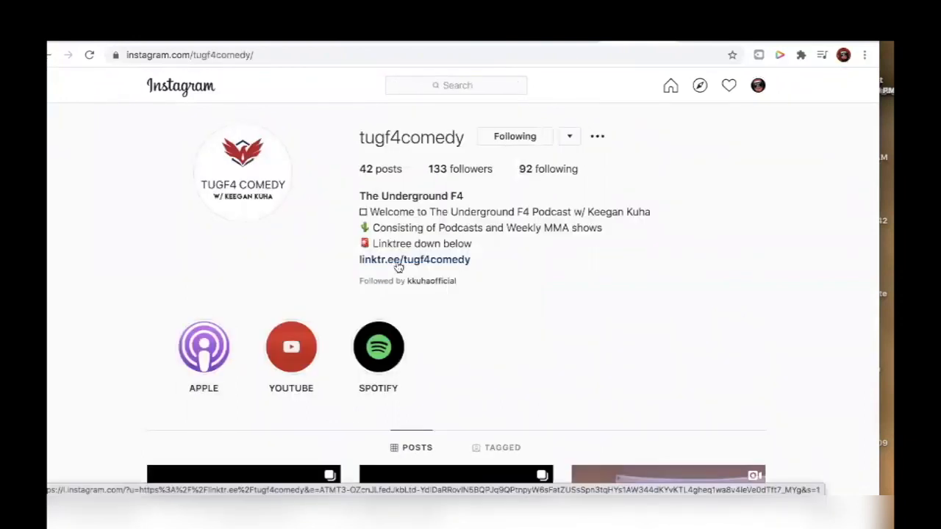
# Open the linktr.ee/tugf4comedy link and check its Youtube entry, closing the page it opens.
pyautogui.click(398, 267)
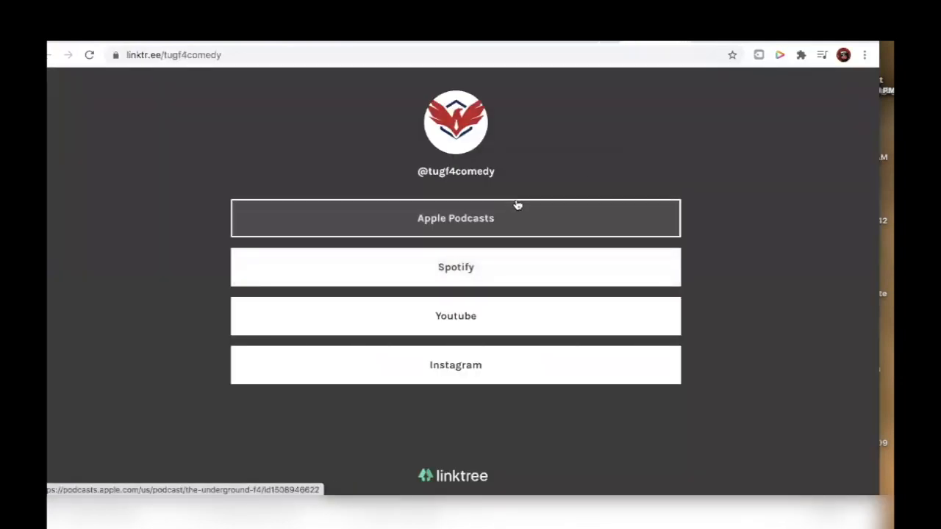
pyautogui.click(472, 320)
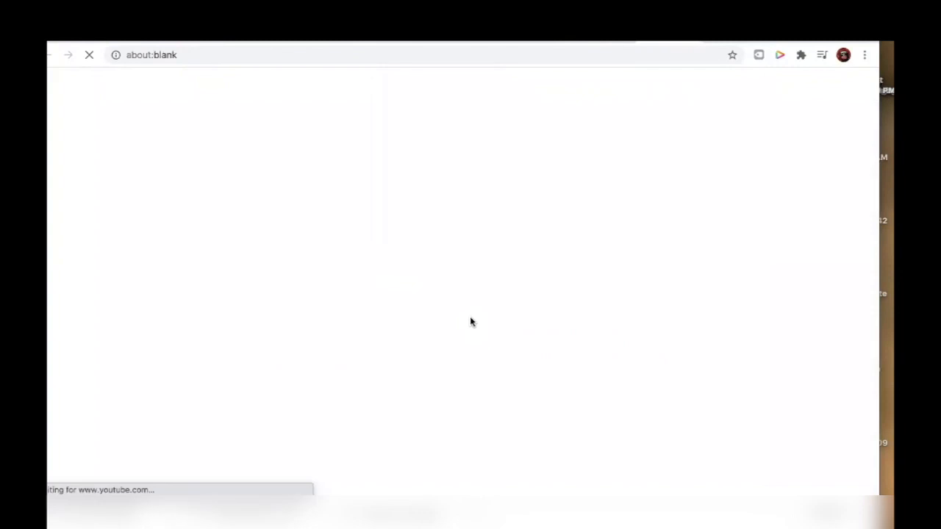
pyautogui.press('super+w')
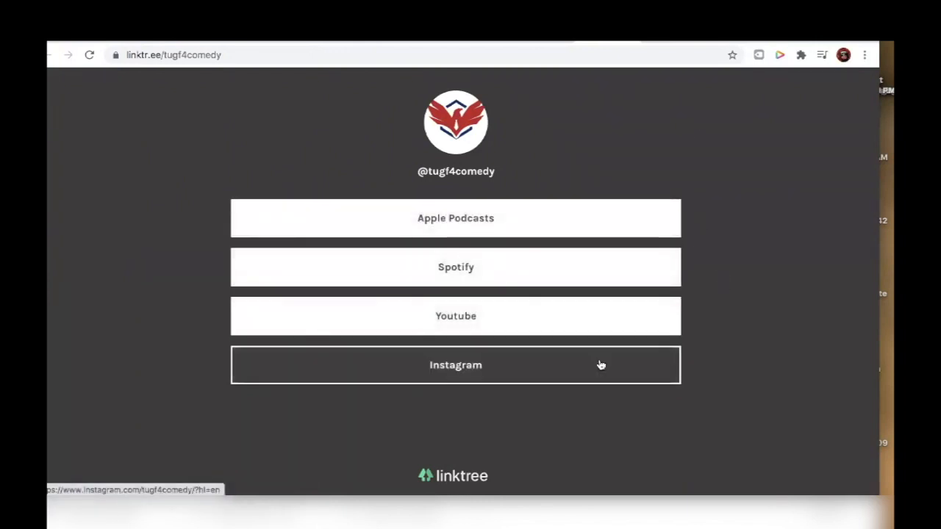
pyautogui.scroll(-1, 573, 169)
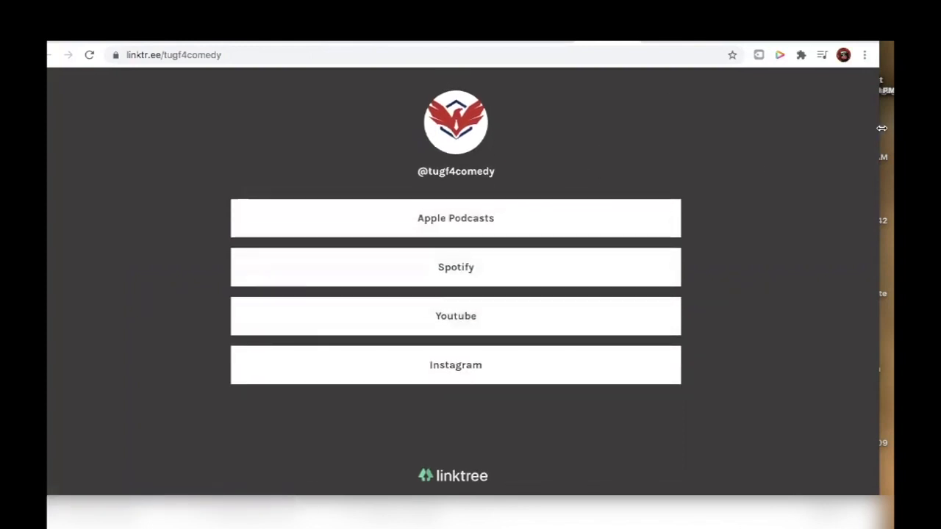
# Widen the browser window slightly and compare the Linktree page with the ezerkismgmt.com/podcast landing page.
pyautogui.moveTo(881, 128); pyautogui.dragTo(895, 128)
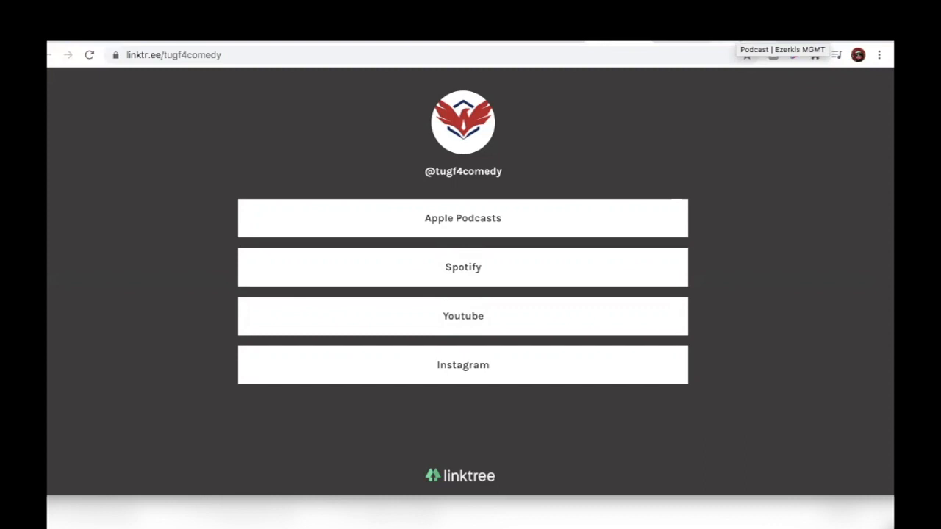
pyautogui.click(738, 35)
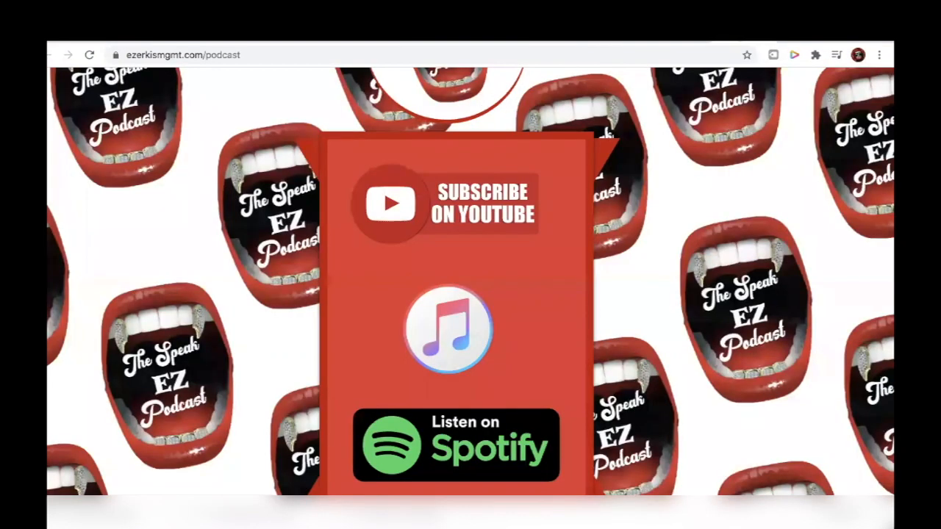
pyautogui.scroll(-2, 636, 186)
pyautogui.scroll(3, 637, 186)
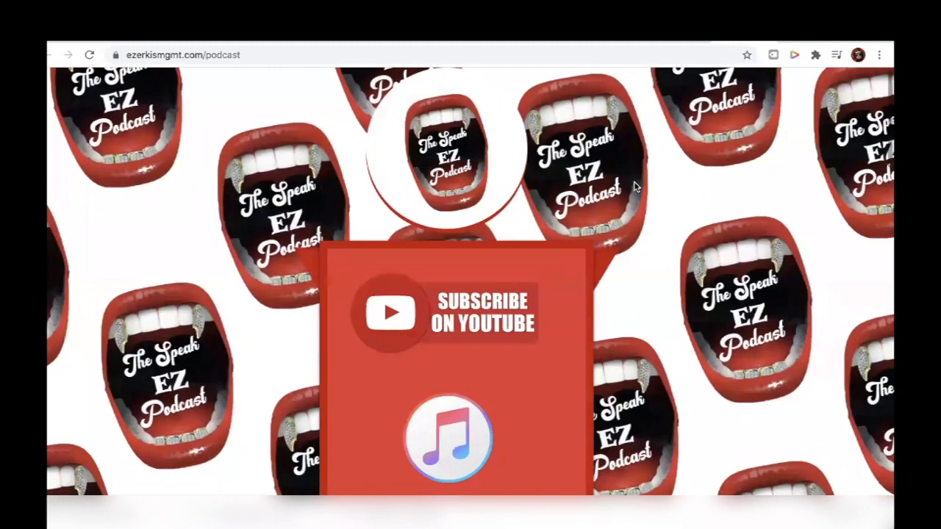
pyautogui.click(627, 42)
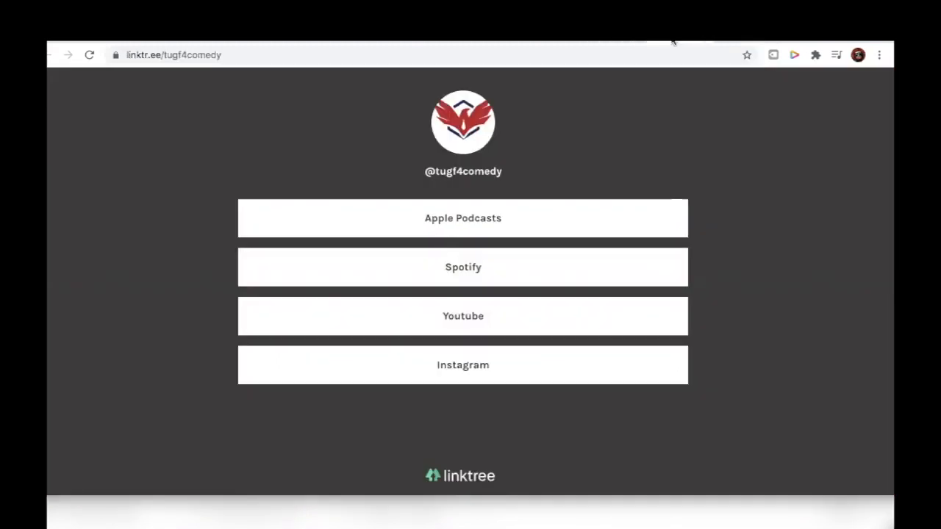
pyautogui.click(748, 38)
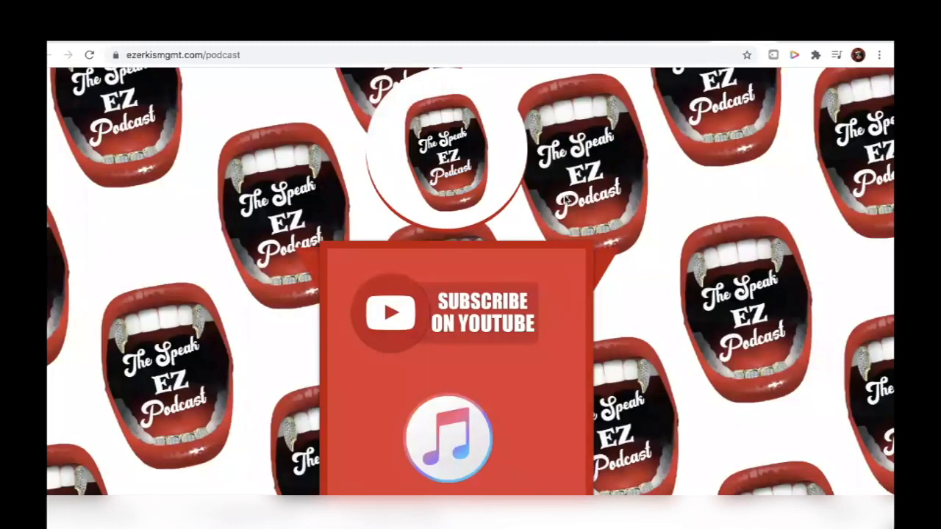
# Examine the landing page's YouTube, Apple and Spotify links and play the embedded video below them.
pyautogui.scroll(-3, 564, 194)
pyautogui.scroll(3, 564, 194)
pyautogui.scroll(-2, 485, 210)
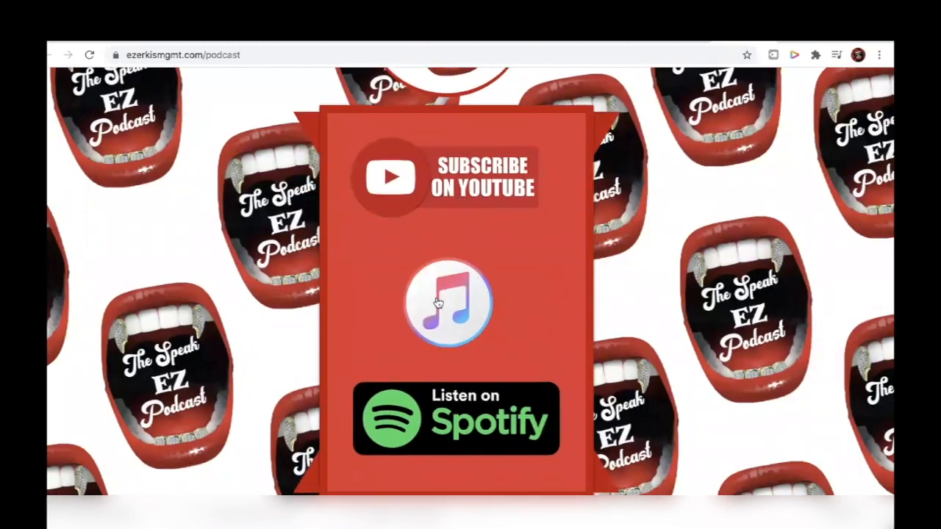
pyautogui.scroll(-1, 439, 301)
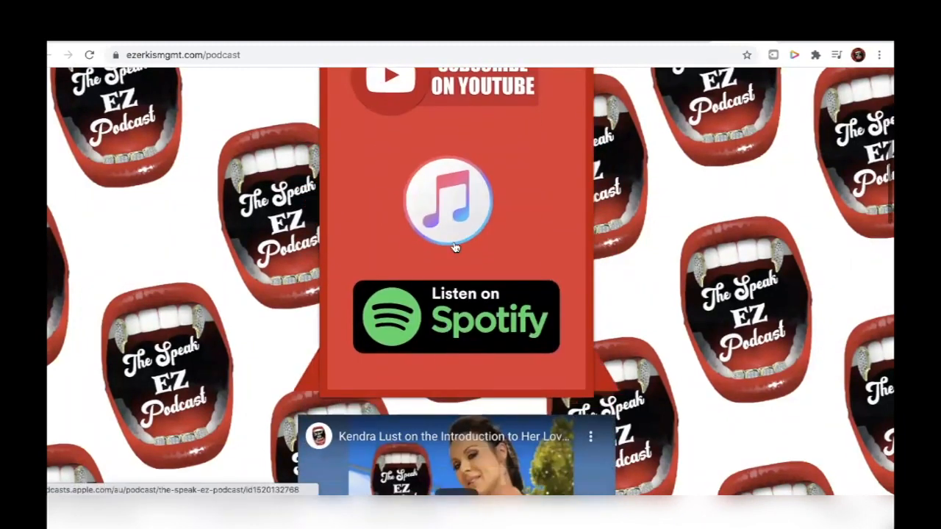
pyautogui.scroll(-3, 470, 343)
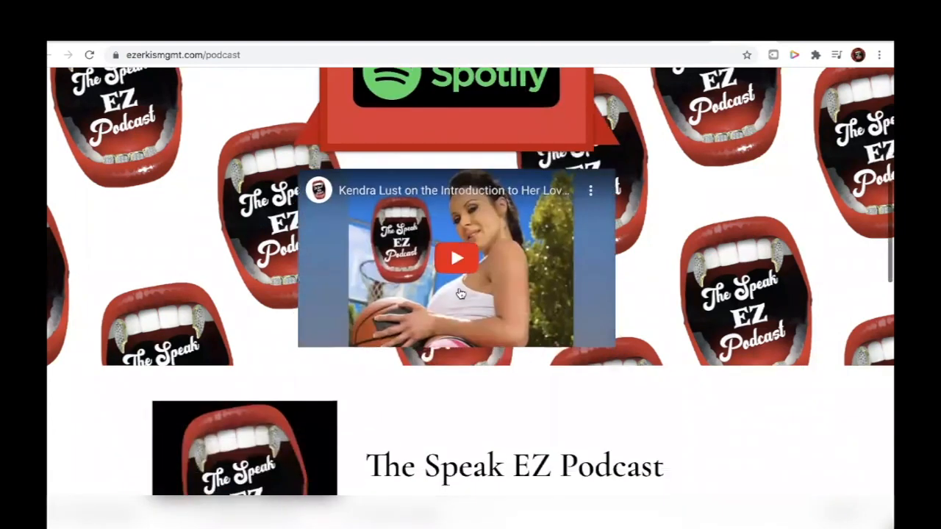
pyautogui.click(457, 268)
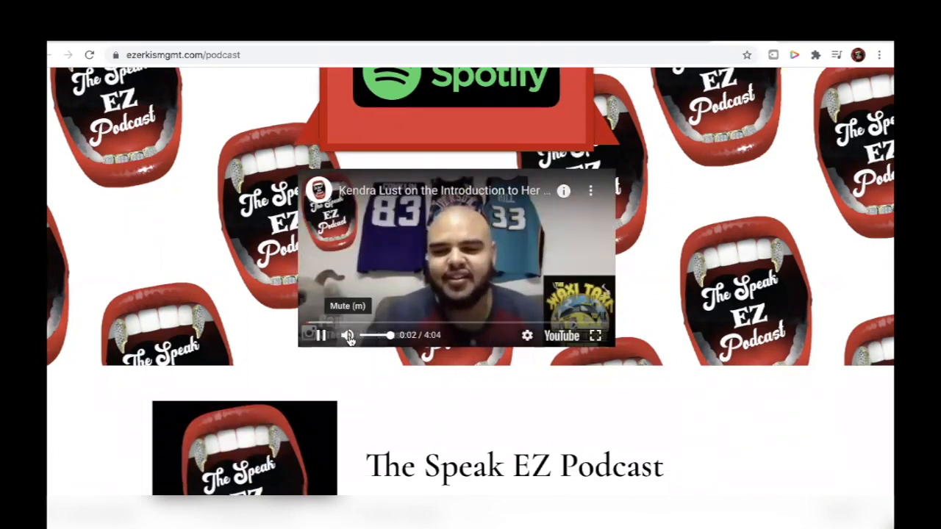
pyautogui.scroll(4, 349, 337)
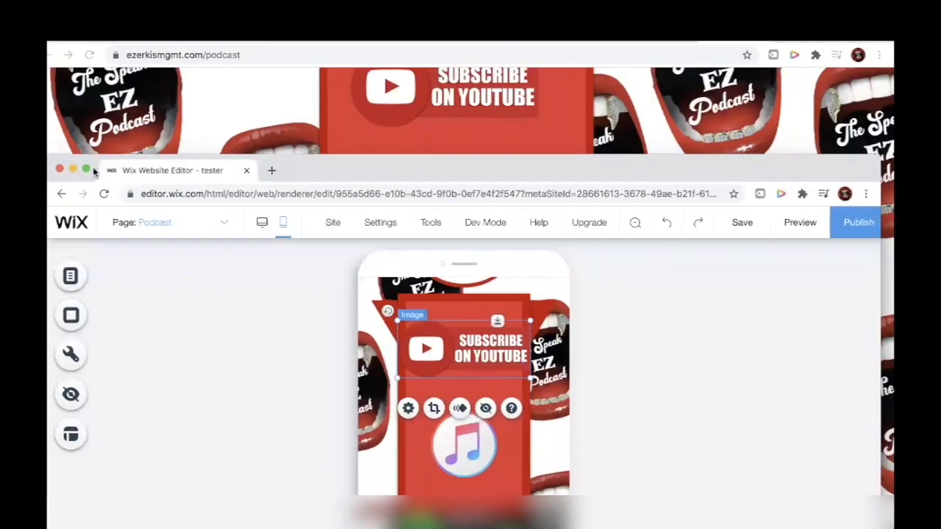
# Switch to the Wix editor window, enlarge it, and go to wix.com to open the Ezerkis MGMT site's dashboard.
pyautogui.click(86, 170)
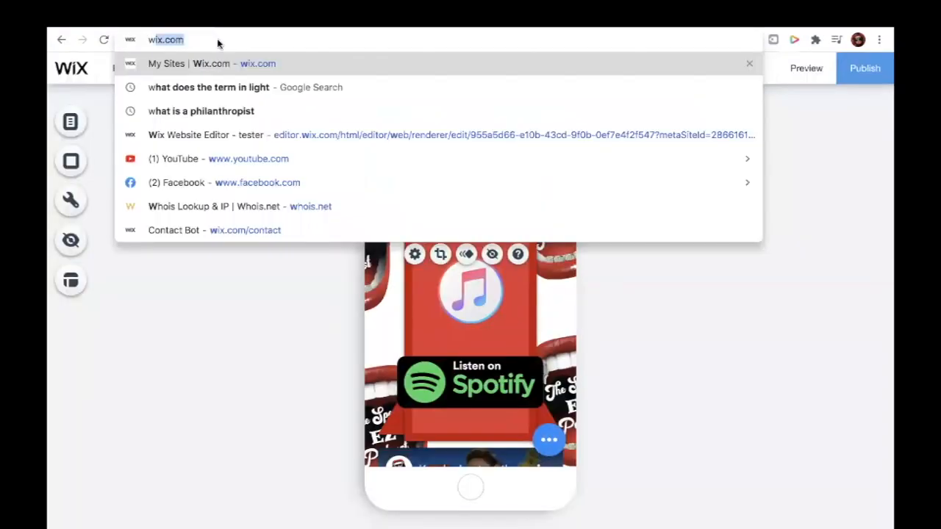
pyautogui.press('Return')
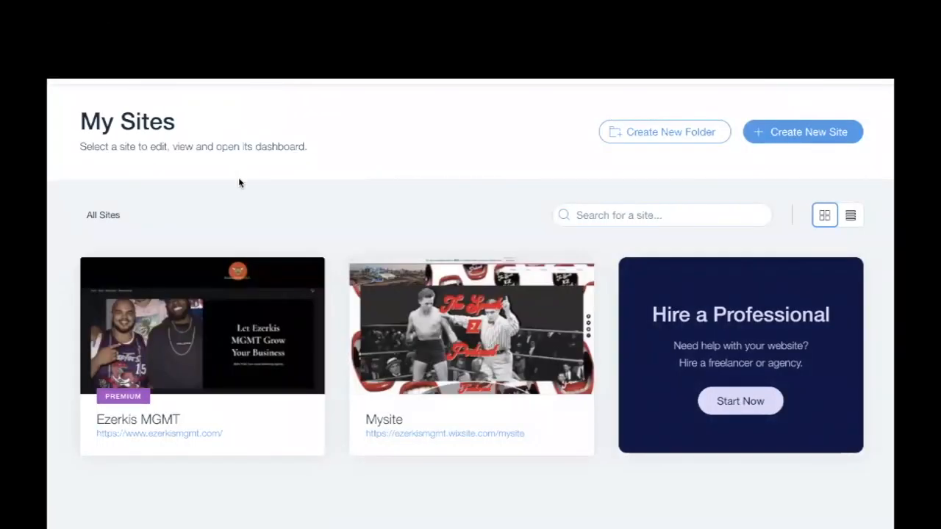
pyautogui.click(212, 323)
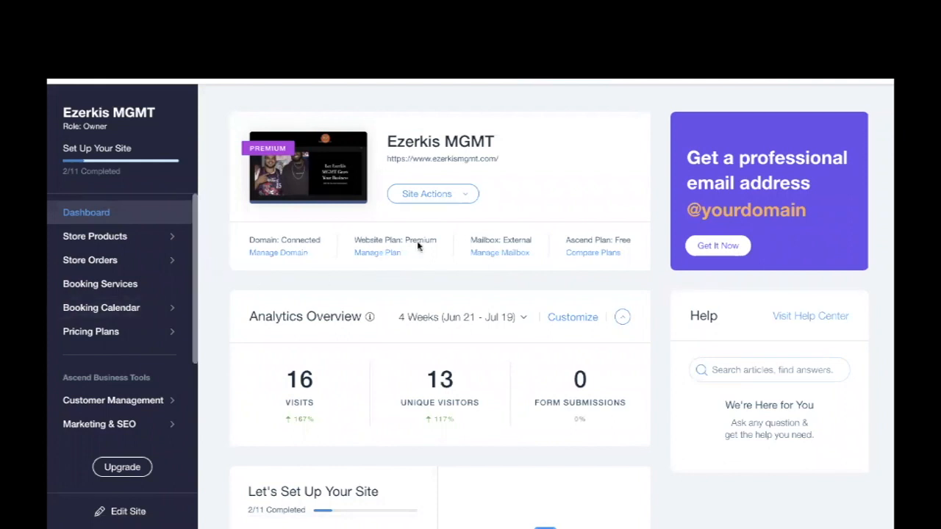
# Open the Ezerkis MGMT site for editing and dismiss the list of elements to add.
pyautogui.click(471, 202)
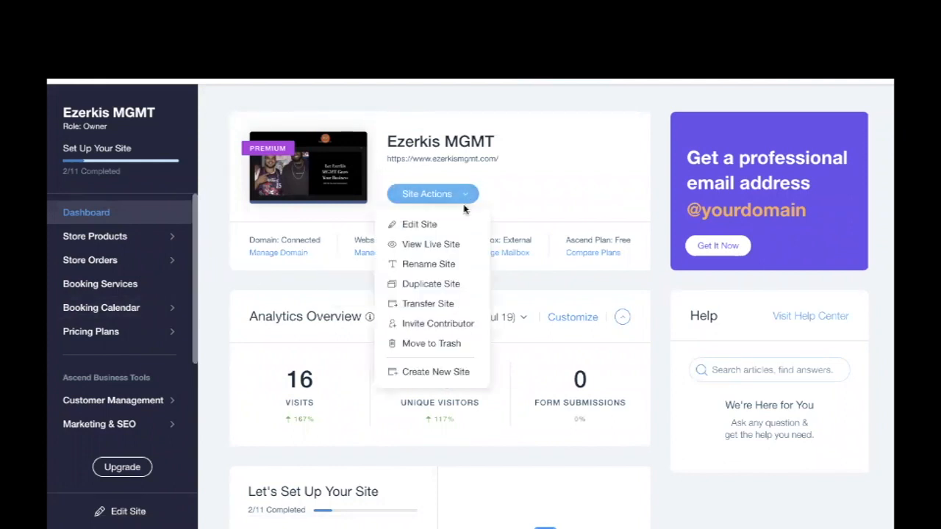
pyautogui.click(448, 226)
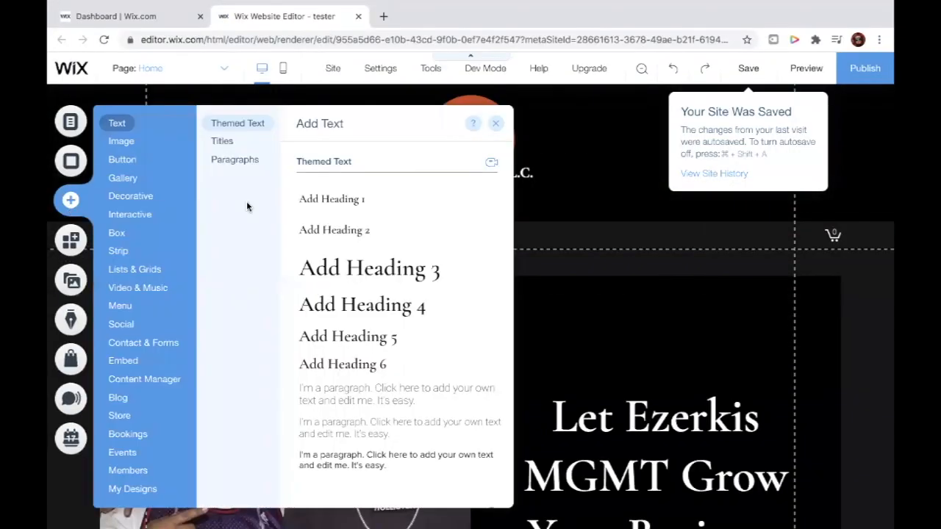
pyautogui.click(70, 200)
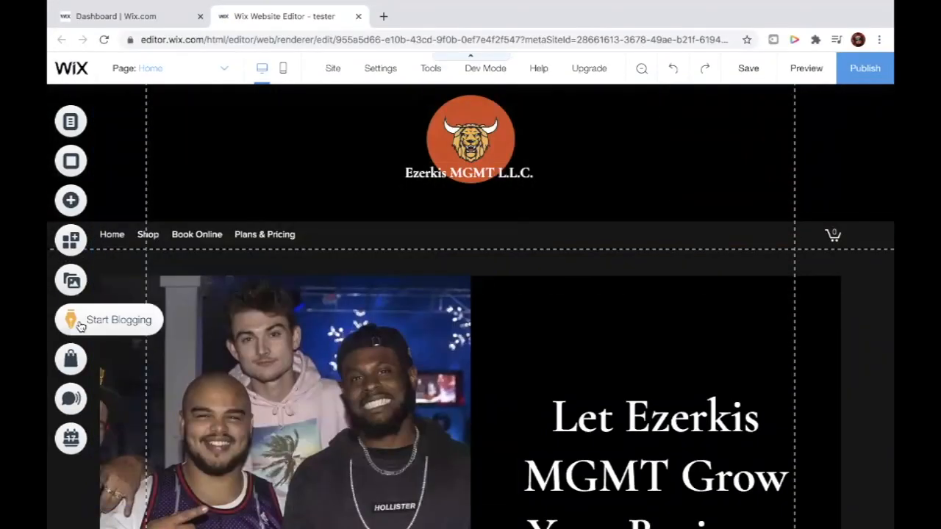
# Add a new site page named "For Views" and hide it from the site's navigation menu.
pyautogui.click(69, 127)
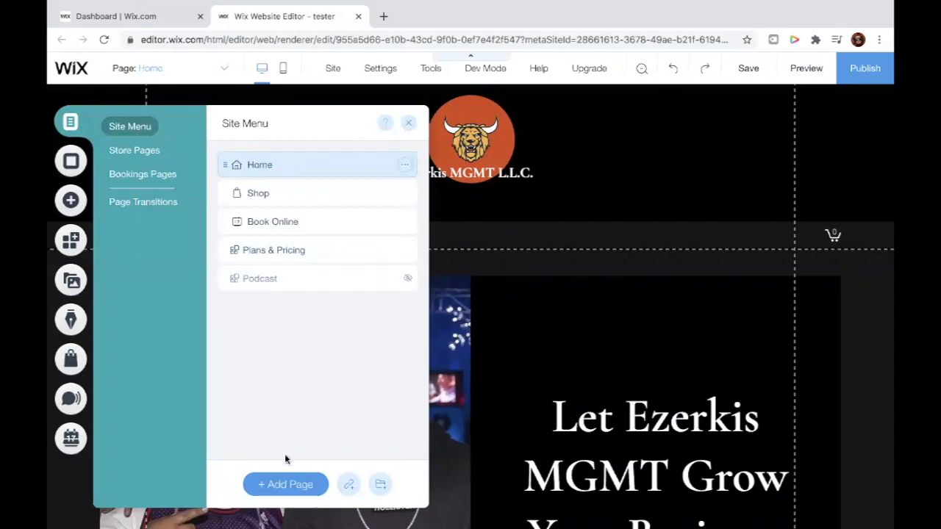
pyautogui.click(276, 488)
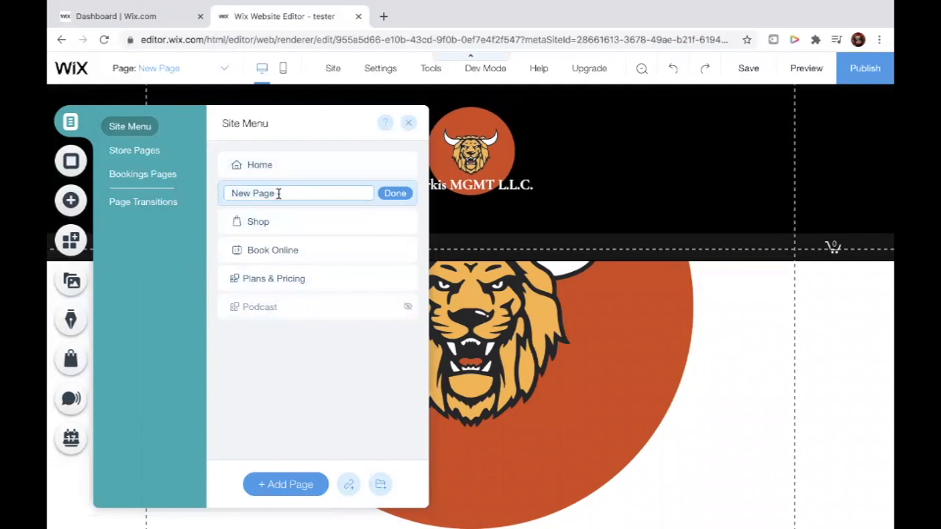
pyautogui.hotkey('ctrl', 'a')
pyautogui.press('BackSpace')
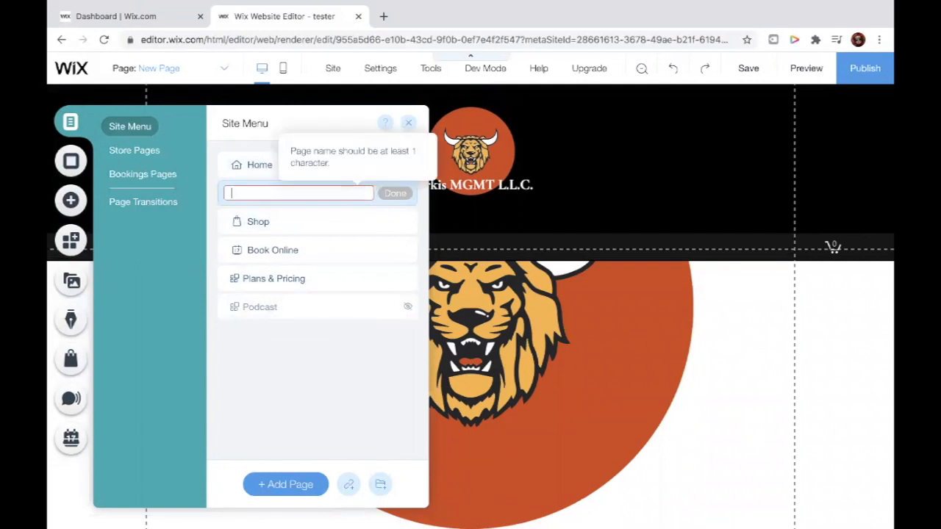
pyautogui.write('For Views')
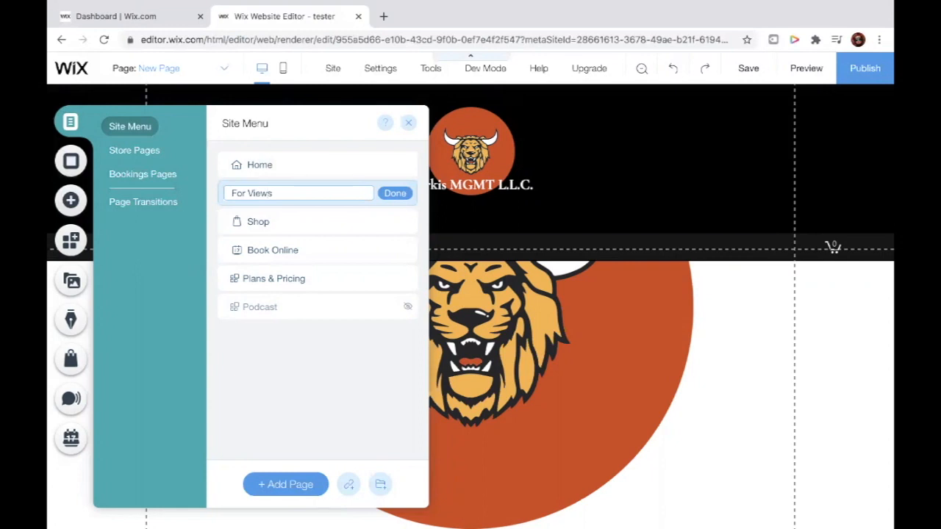
pyautogui.click(394, 194)
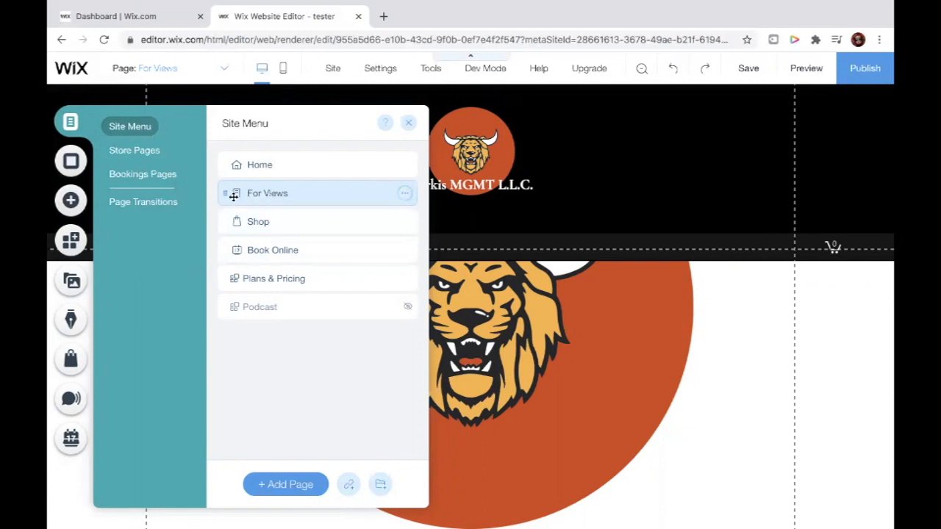
pyautogui.click(405, 194)
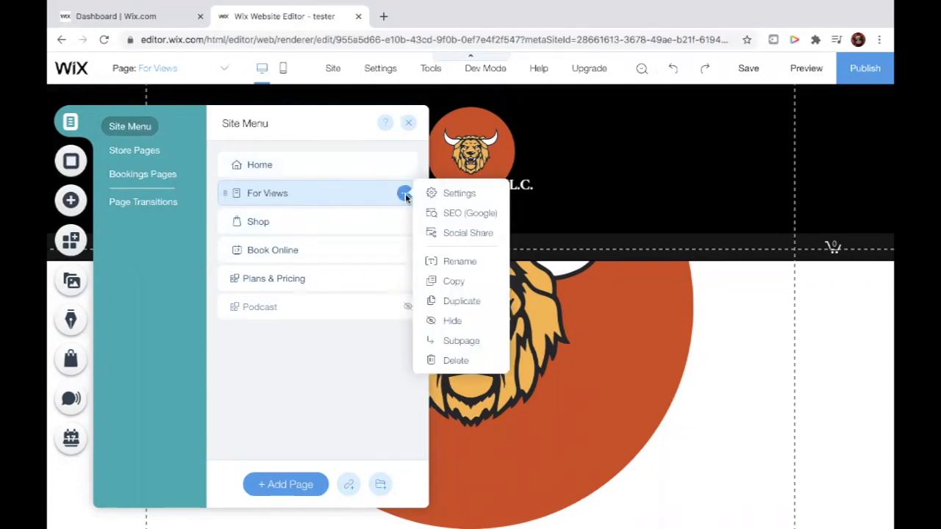
pyautogui.click(452, 322)
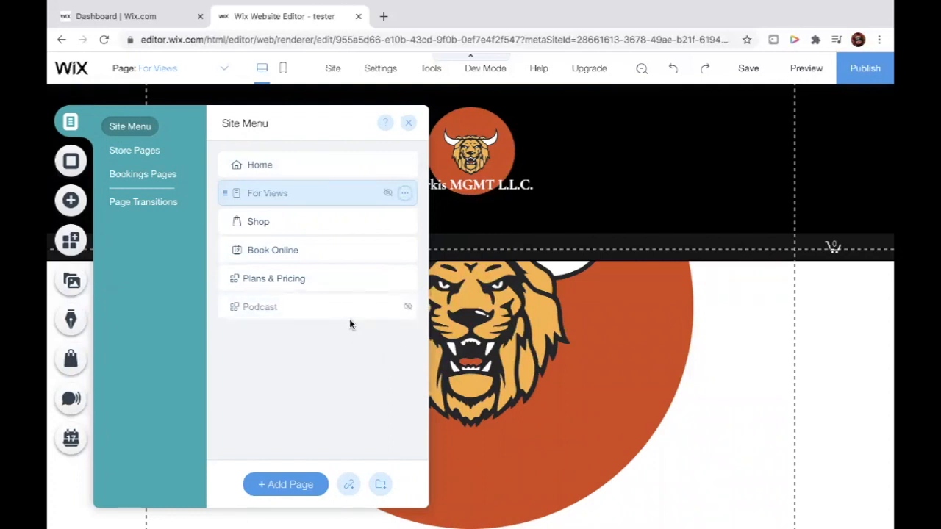
# Review the For Views page settings, examining the Advanced SEO meta tags and the page layout options.
pyautogui.click(405, 193)
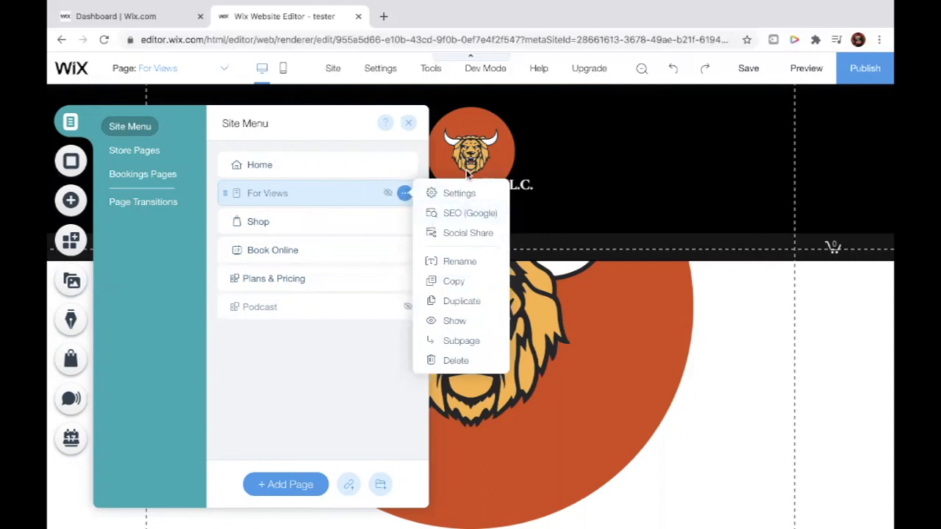
pyautogui.click(451, 194)
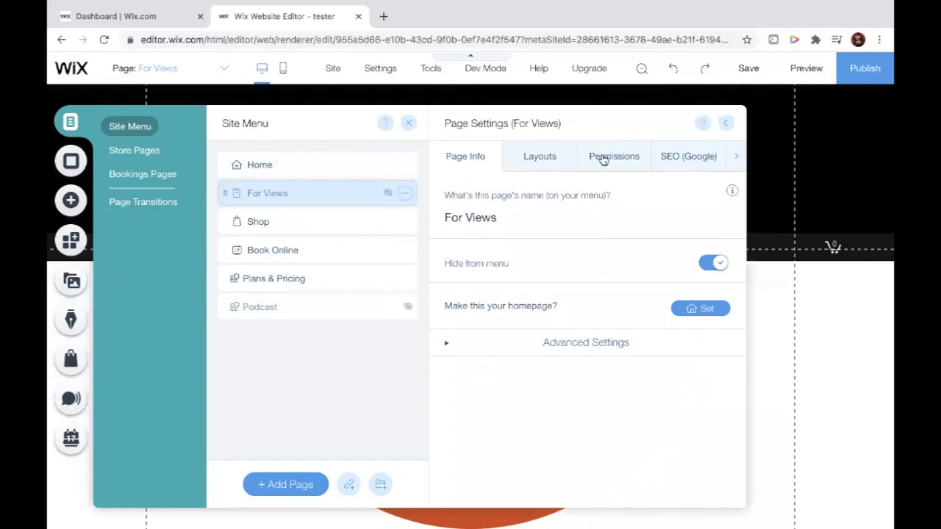
pyautogui.click(731, 158)
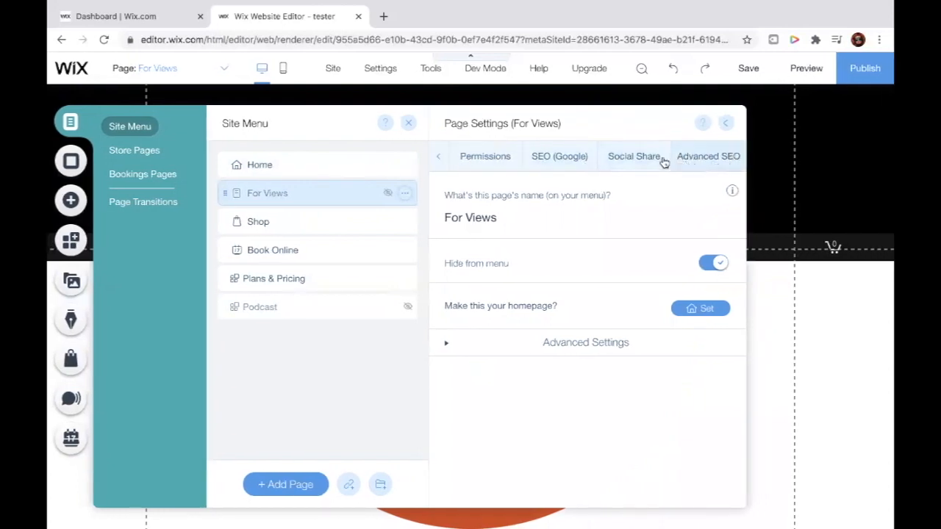
pyautogui.click(715, 167)
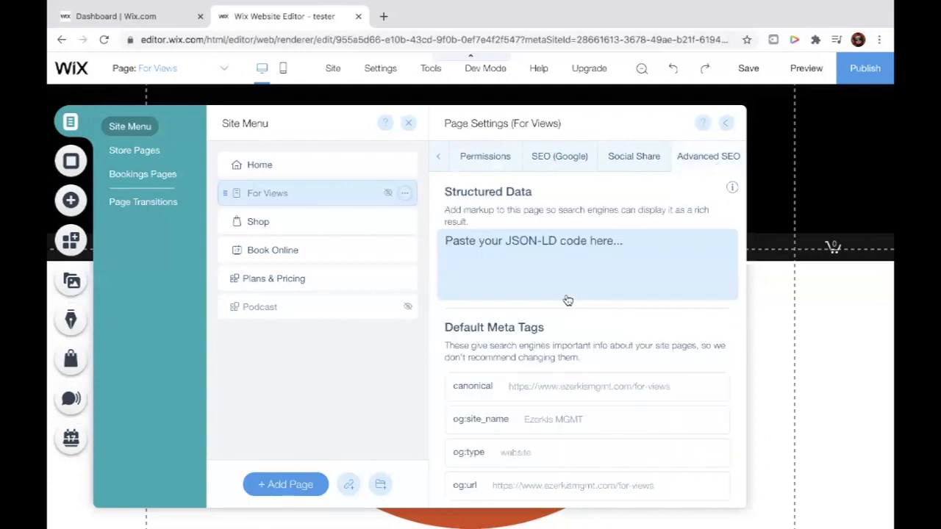
pyautogui.scroll(-3, 567, 300)
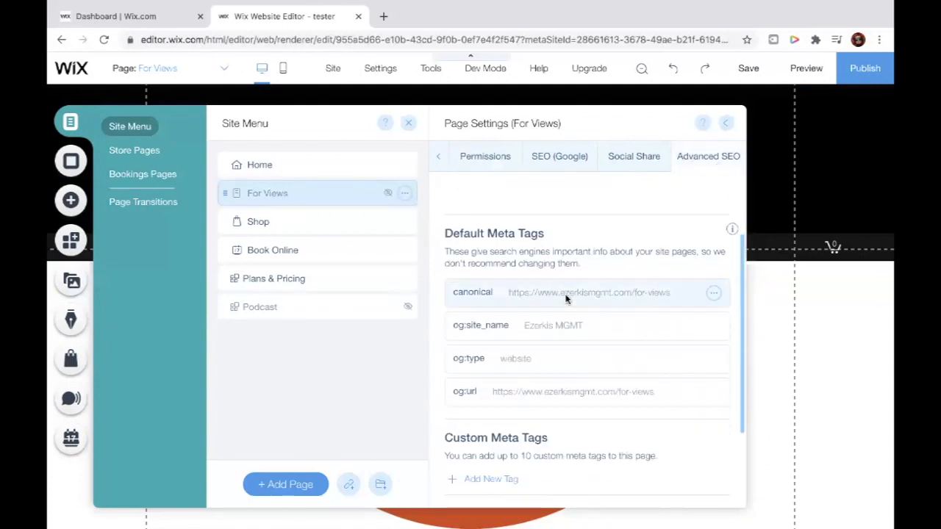
pyautogui.scroll(-2, 576, 368)
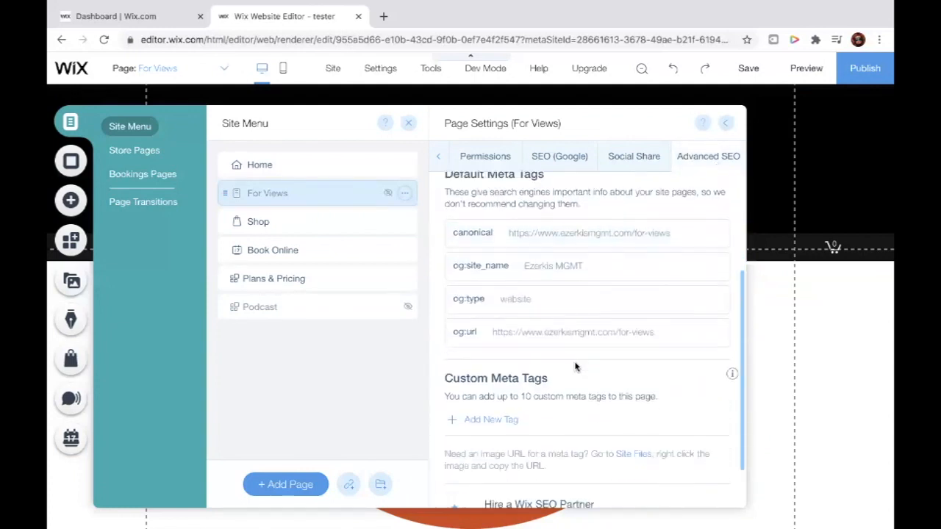
pyautogui.scroll(1, 466, 243)
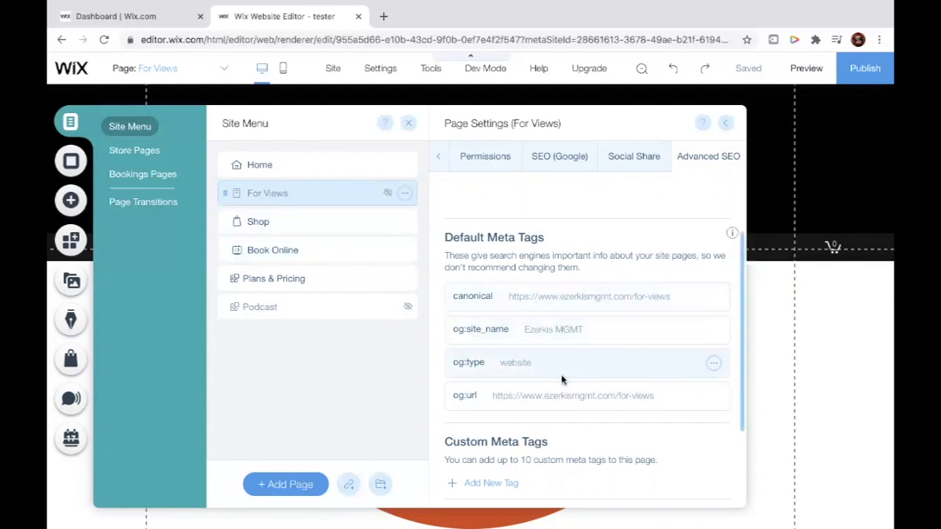
pyautogui.click(450, 160)
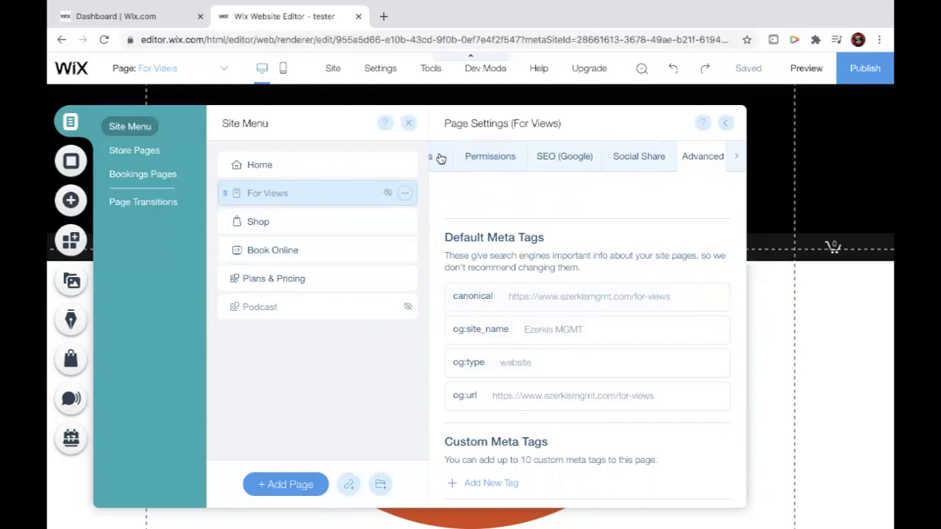
pyautogui.click(528, 168)
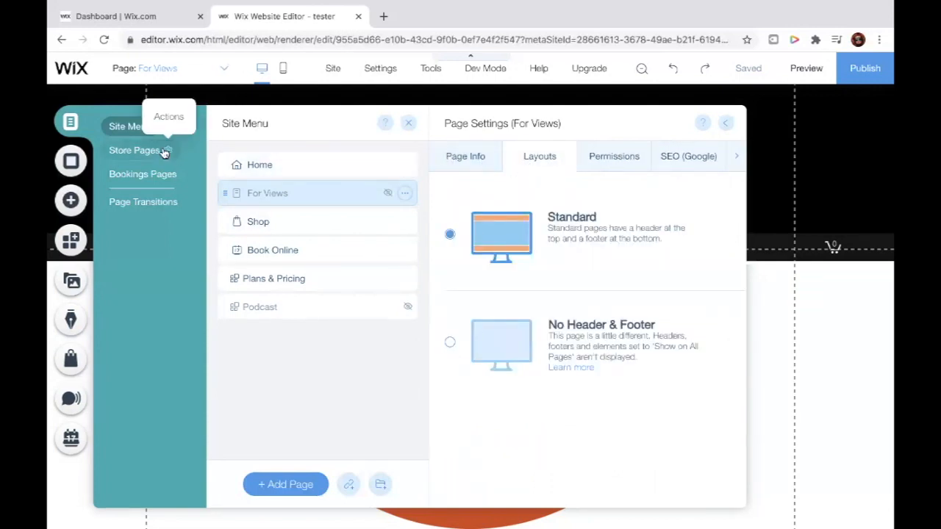
# Look through the interactive elements and the themed and text-and-icon button designs that can be added to the page.
pyautogui.click(70, 206)
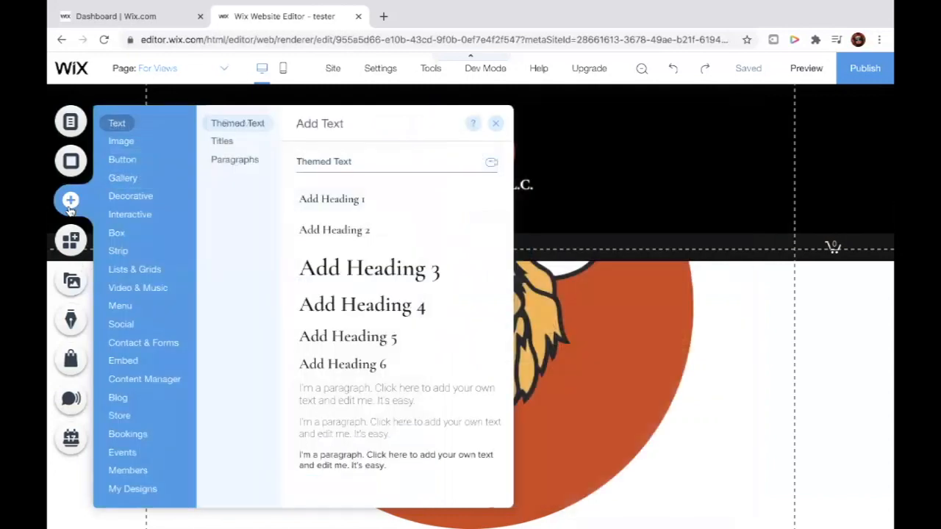
pyautogui.click(134, 213)
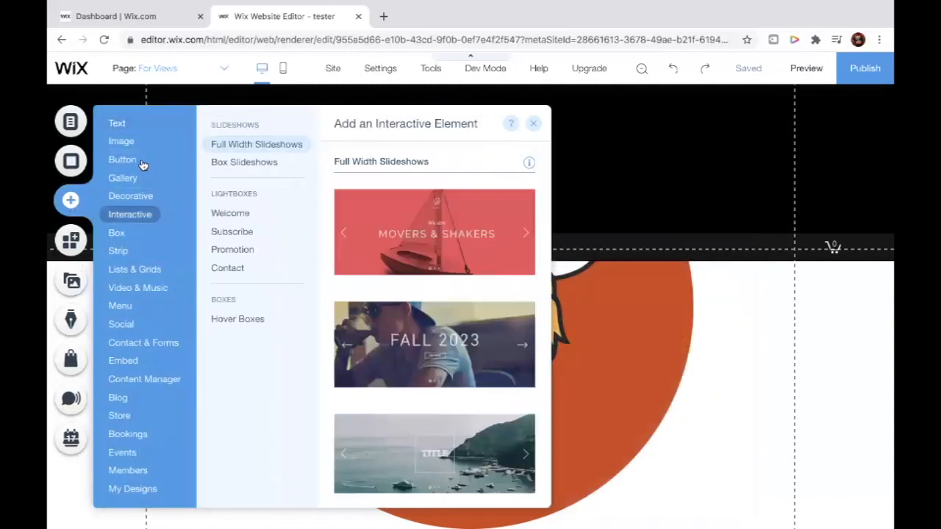
pyautogui.click(123, 159)
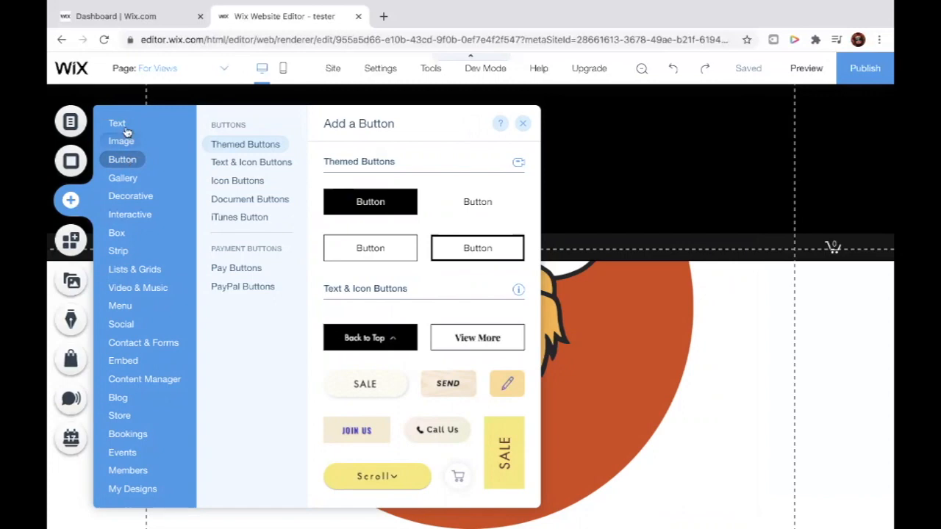
pyautogui.moveTo(128, 142)
pyautogui.moveTo(140, 160)
pyautogui.scroll(-2, 424, 309)
pyautogui.scroll(-4, 426, 311)
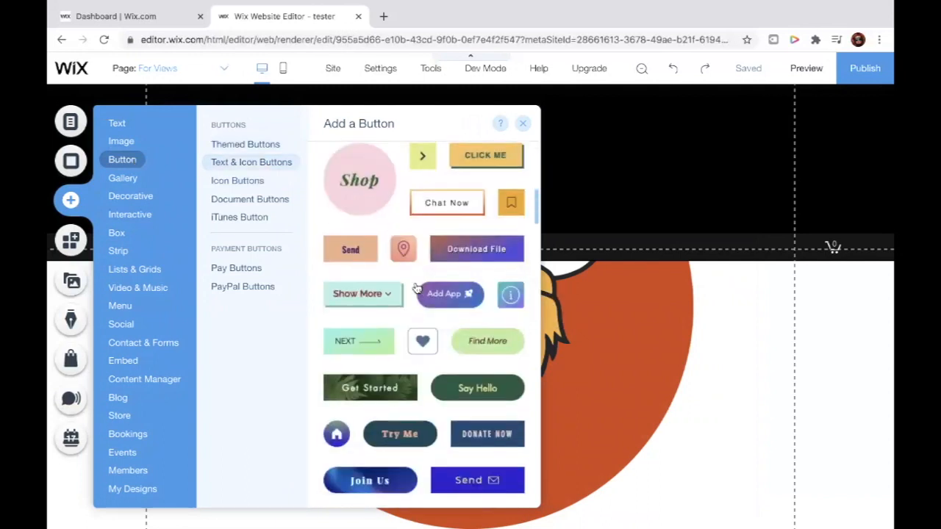
# Add the lion logo image Full_Color_White_Back.jpg from the uploaded site files to the For Views page.
pyautogui.click(210, 149)
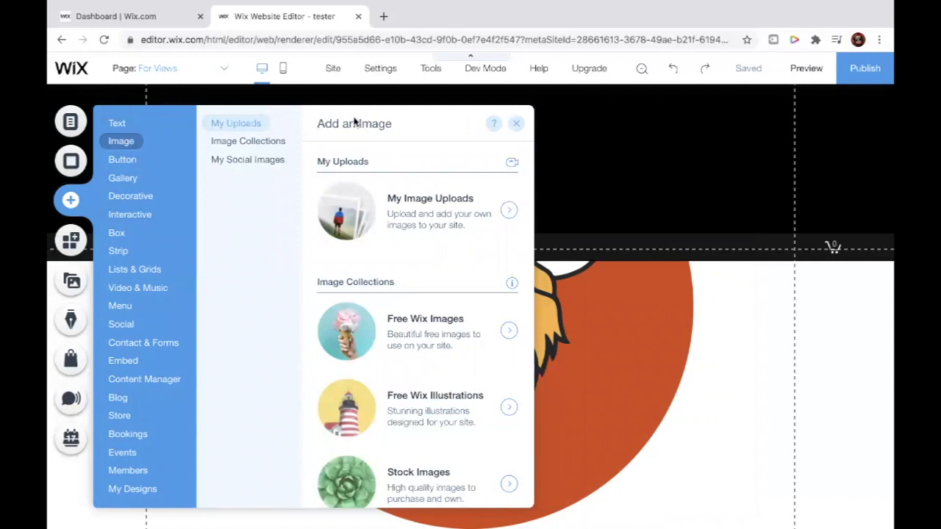
pyautogui.click(506, 212)
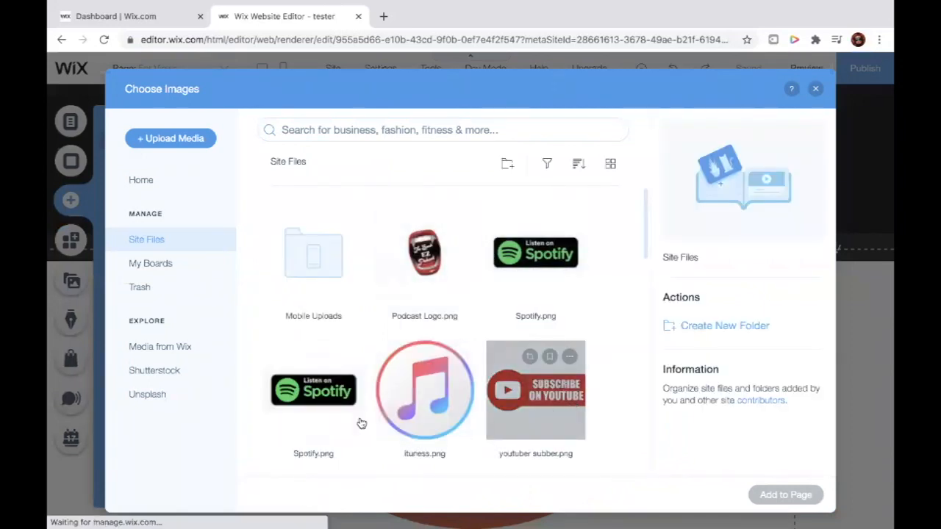
pyautogui.scroll(-1, 426, 409)
pyautogui.scroll(-1, 426, 409)
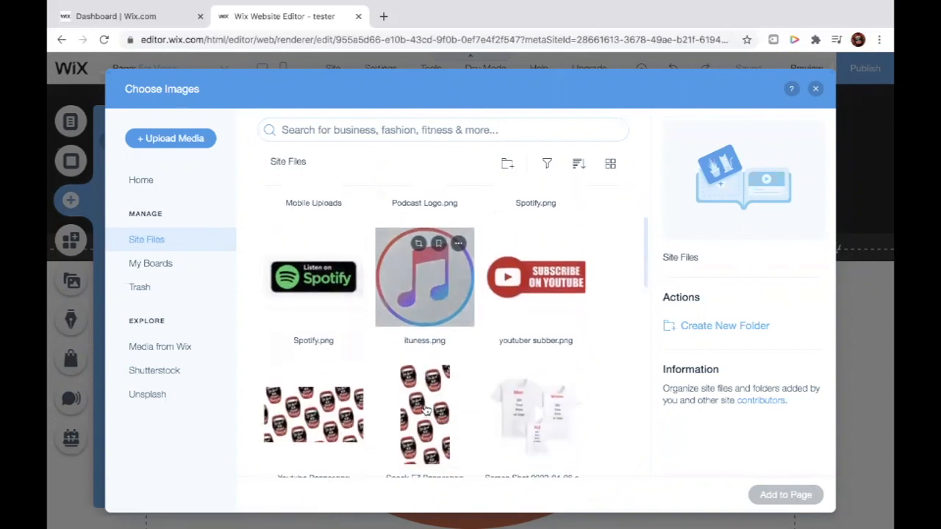
pyautogui.scroll(2, 426, 409)
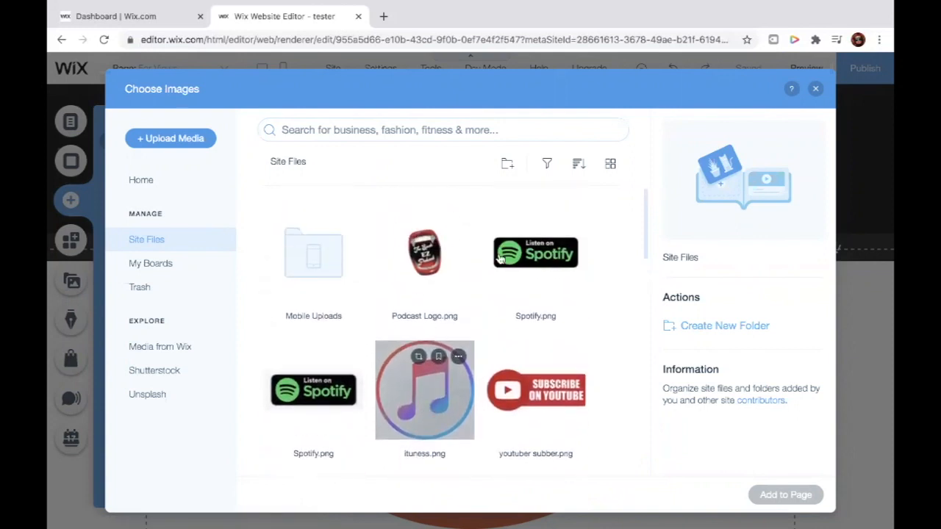
pyautogui.scroll(-3, 535, 304)
pyautogui.scroll(-7, 533, 309)
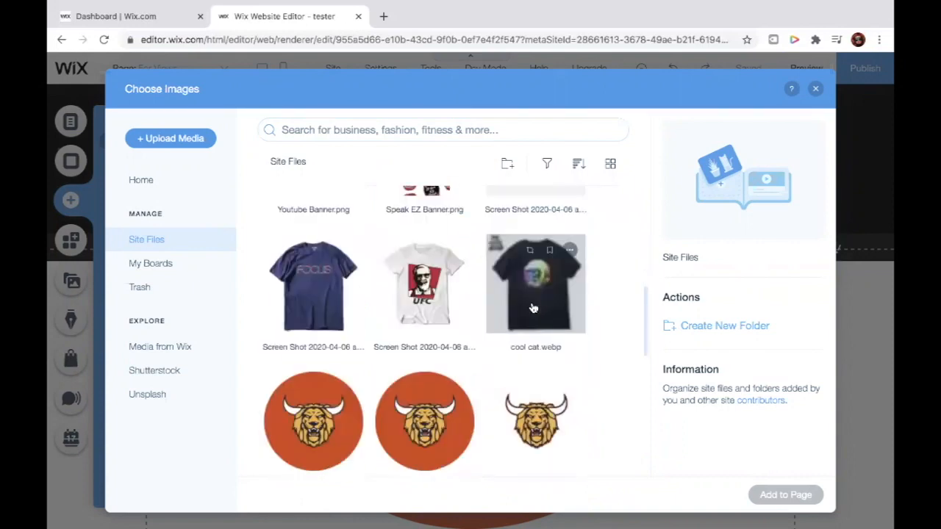
pyautogui.scroll(-4, 535, 308)
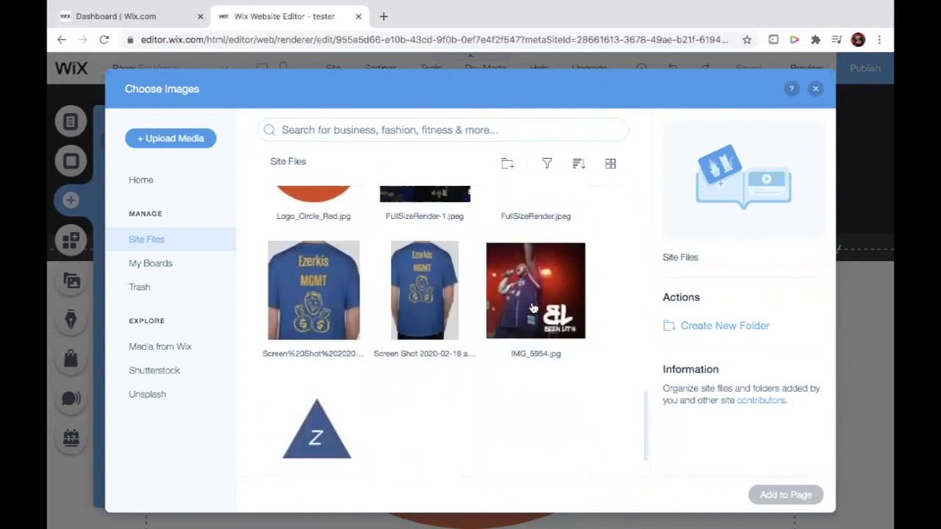
pyautogui.scroll(5, 526, 311)
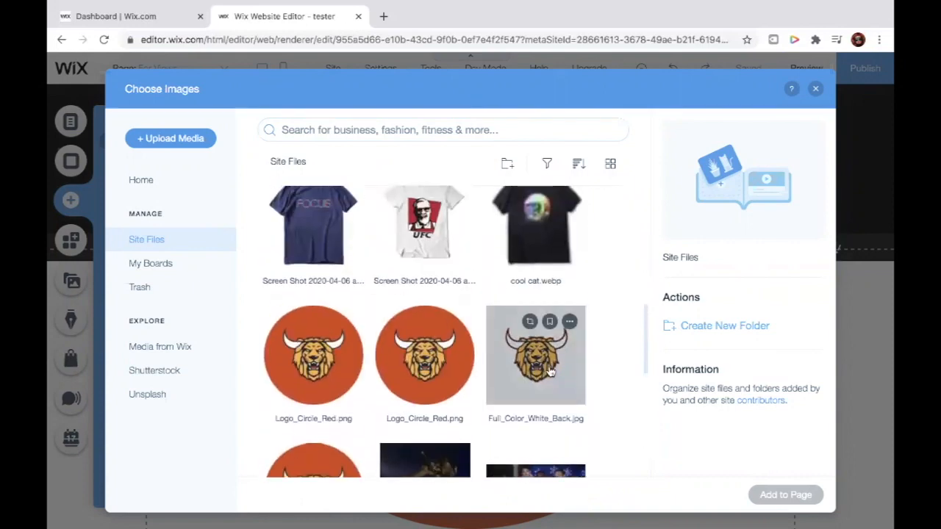
pyautogui.click(550, 371)
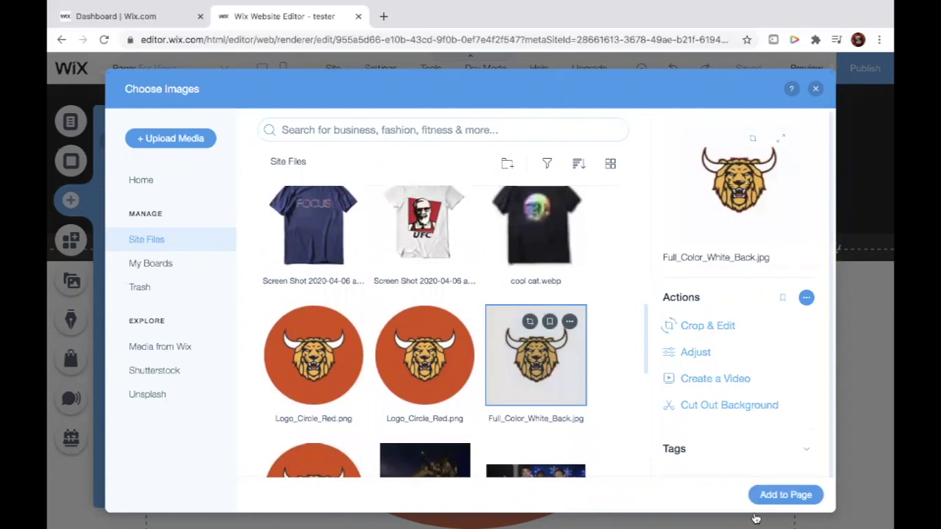
pyautogui.click(799, 494)
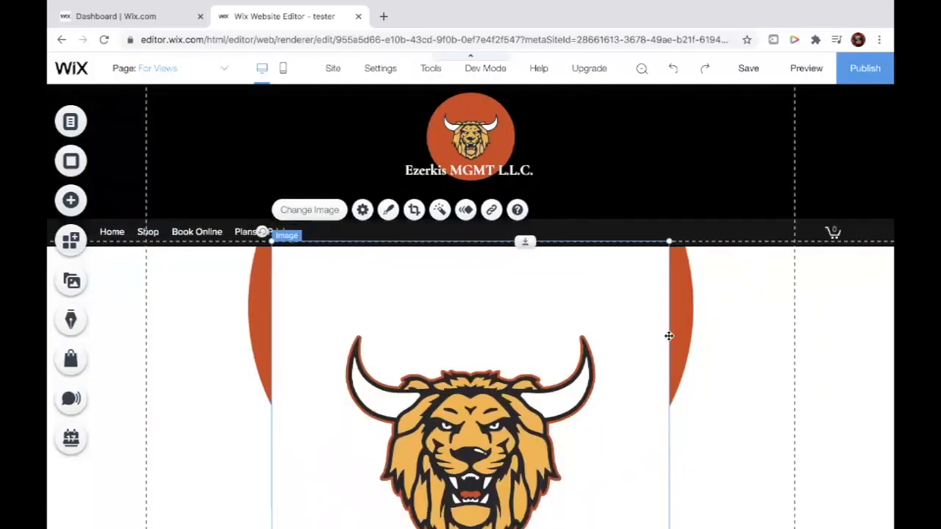
# Add the youtuber subber.png image from the uploaded site files, scaled down and placed over the upper-right part of the lion logo.
pyautogui.scroll(-3, 669, 336)
pyautogui.scroll(3, 669, 336)
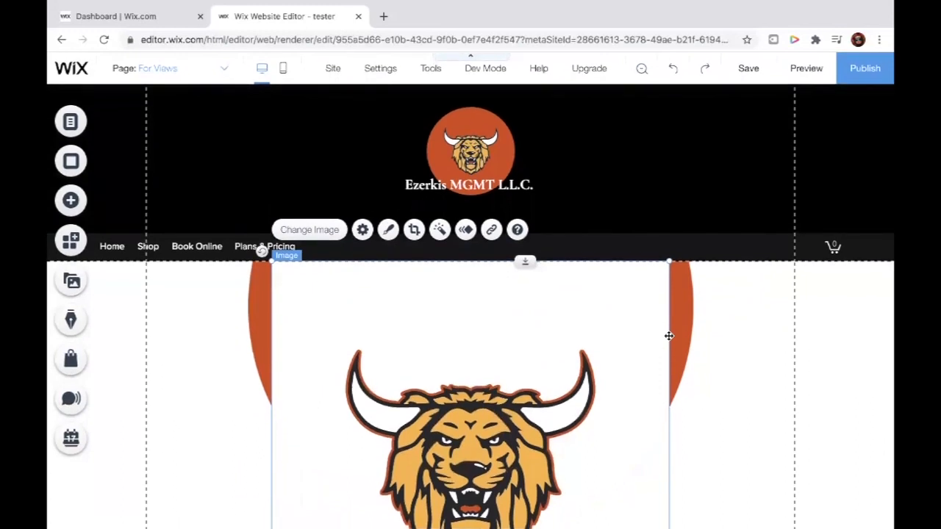
pyautogui.scroll(-2, 669, 336)
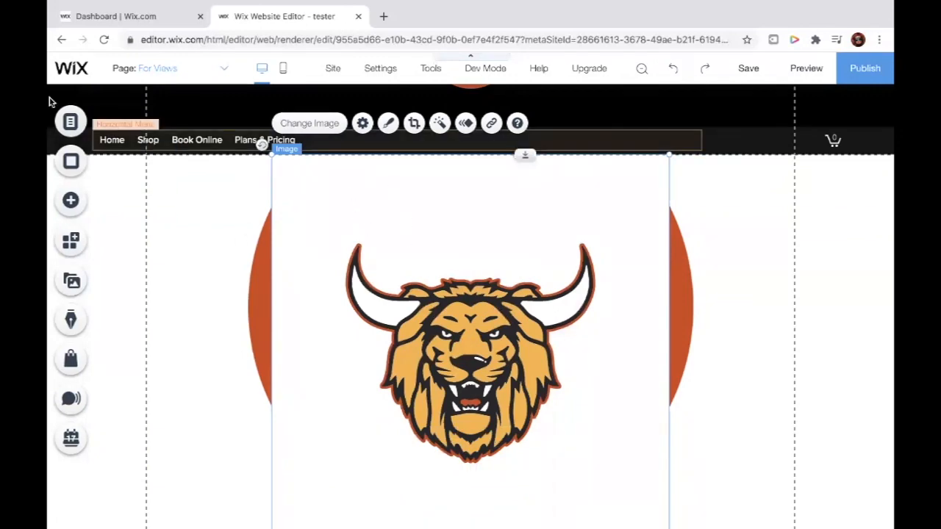
pyautogui.click(69, 208)
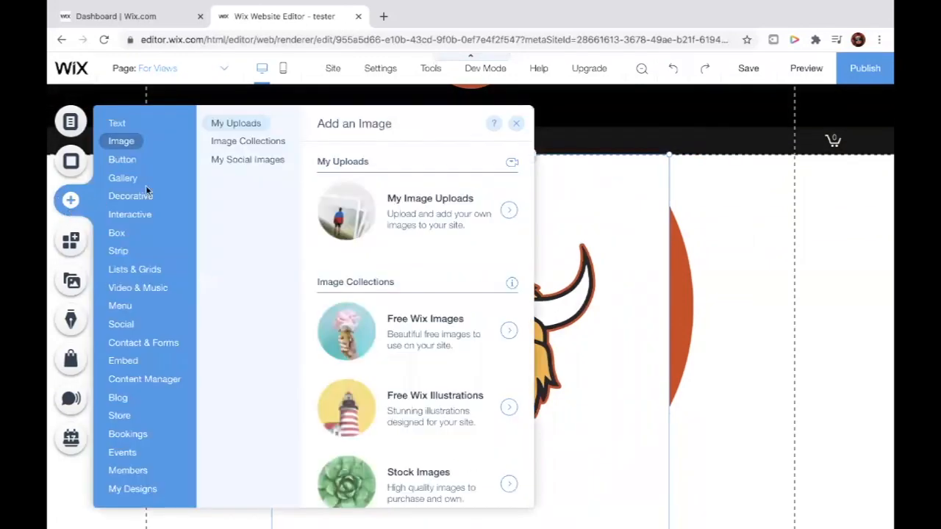
pyautogui.click(248, 141)
pyautogui.click(245, 125)
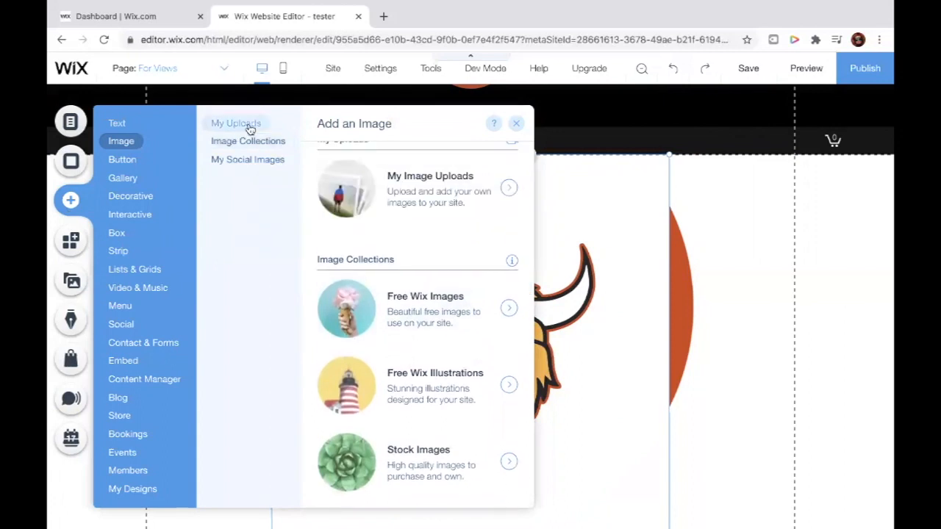
pyautogui.click(507, 211)
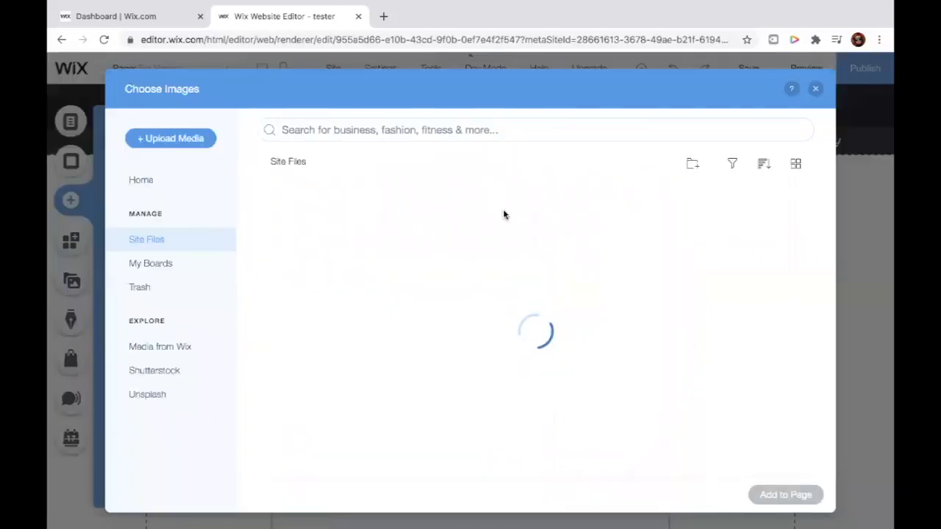
pyautogui.click(540, 397)
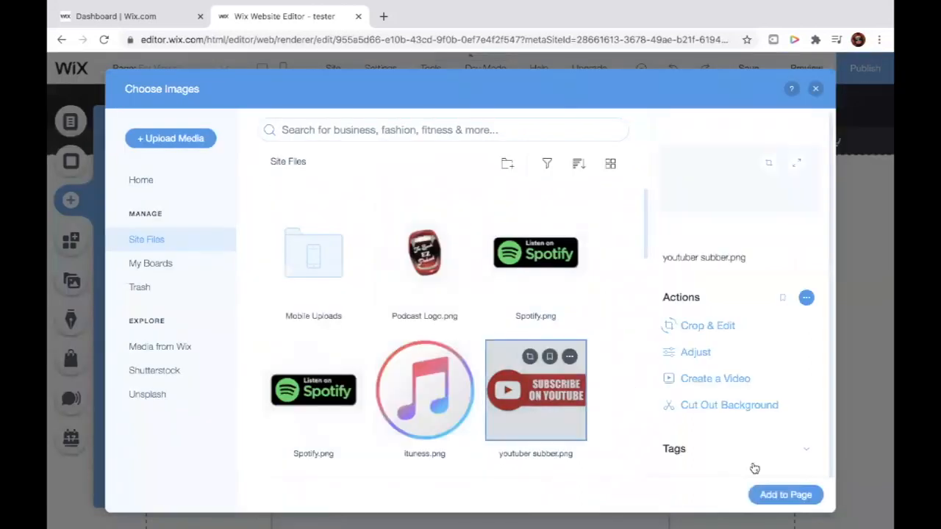
pyautogui.click(785, 500)
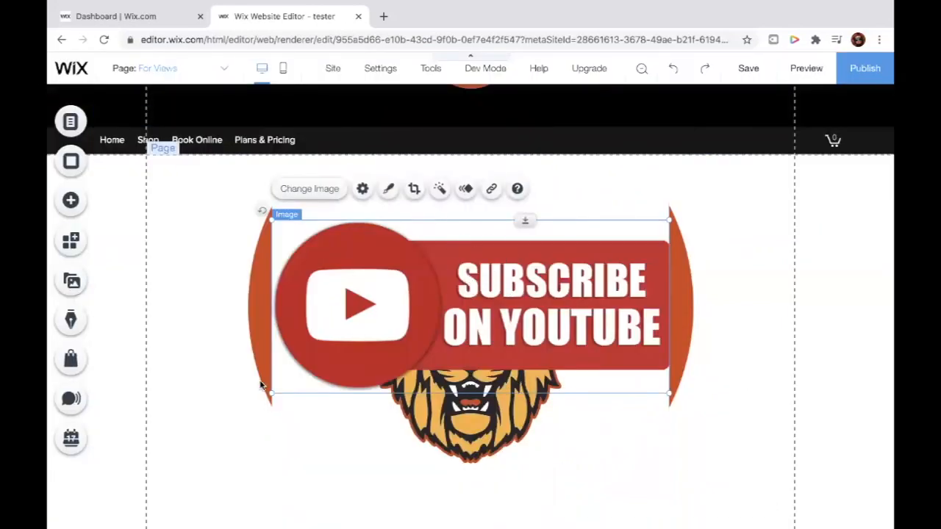
pyautogui.moveTo(274, 396); pyautogui.dragTo(441, 317)
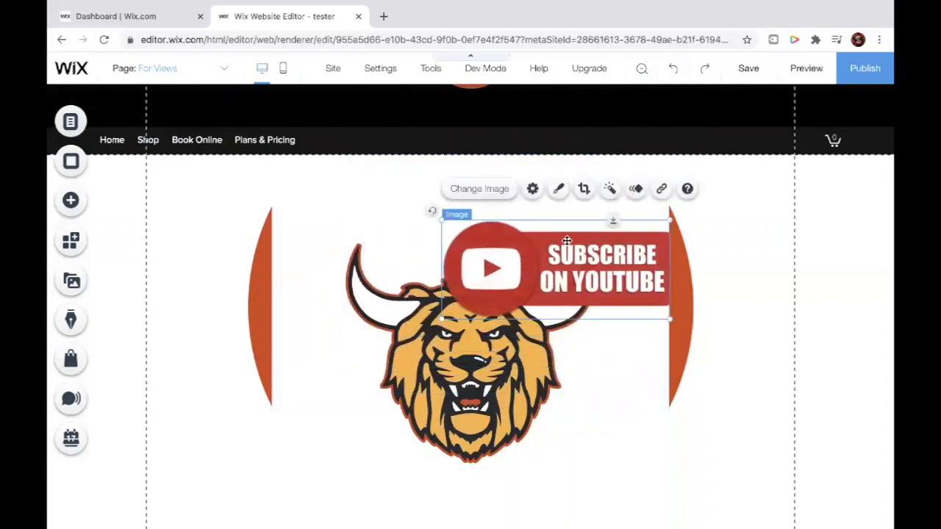
pyautogui.moveTo(562, 259); pyautogui.dragTo(559, 225)
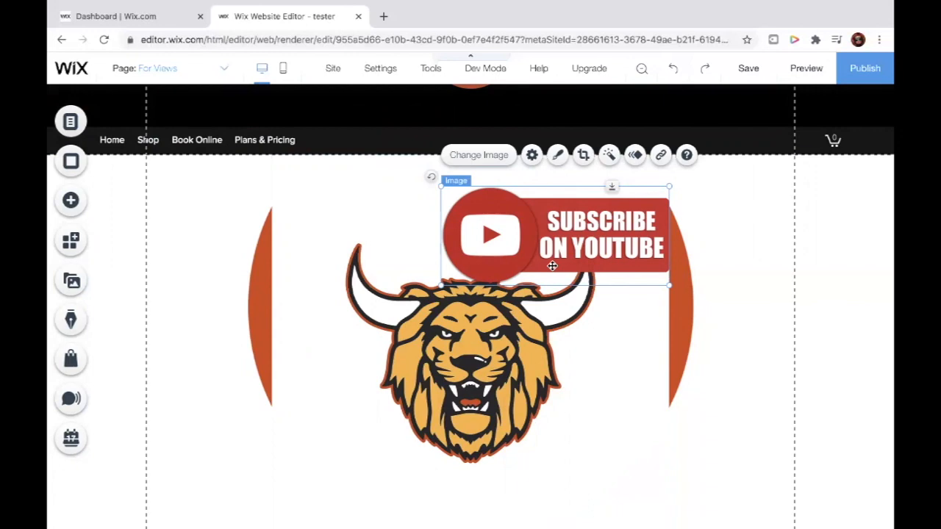
pyautogui.click(661, 157)
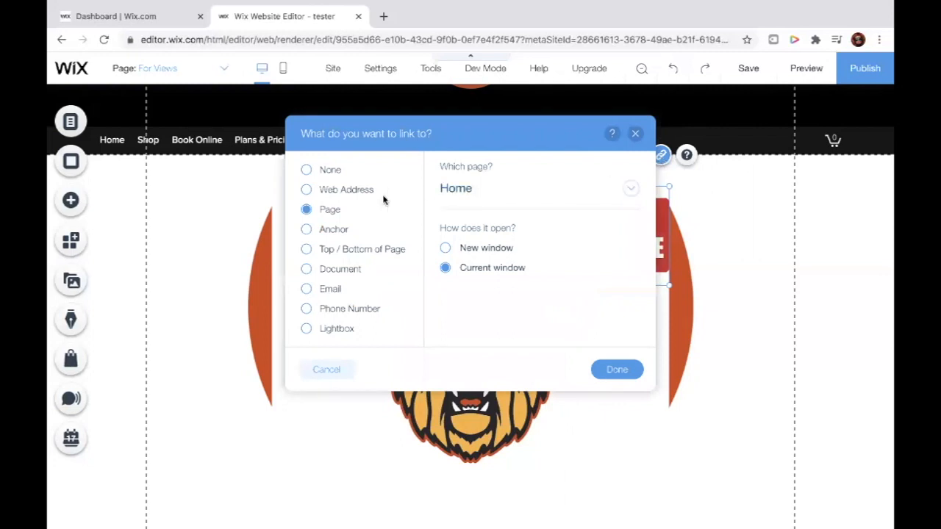
pyautogui.click(306, 190)
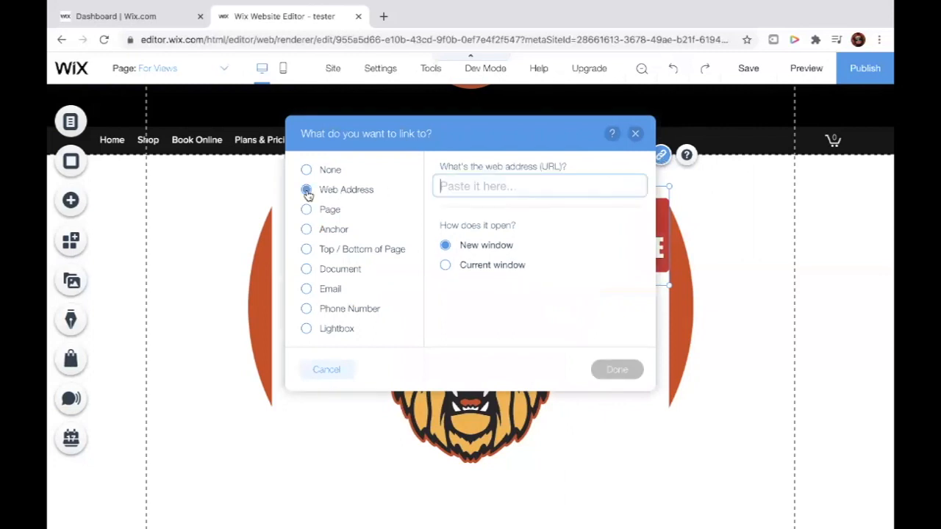
pyautogui.click(552, 187)
pyautogui.write('w')
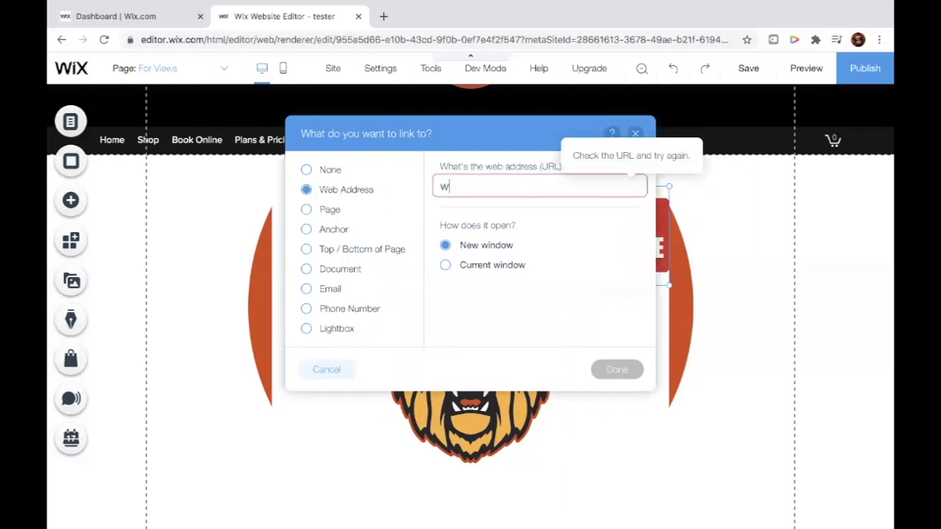
pyautogui.write('ww.big')
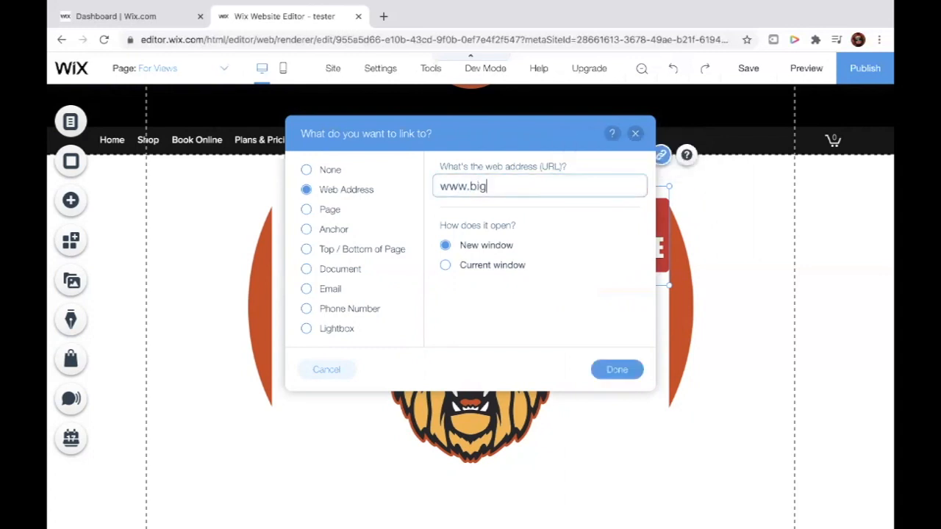
pyautogui.click(635, 133)
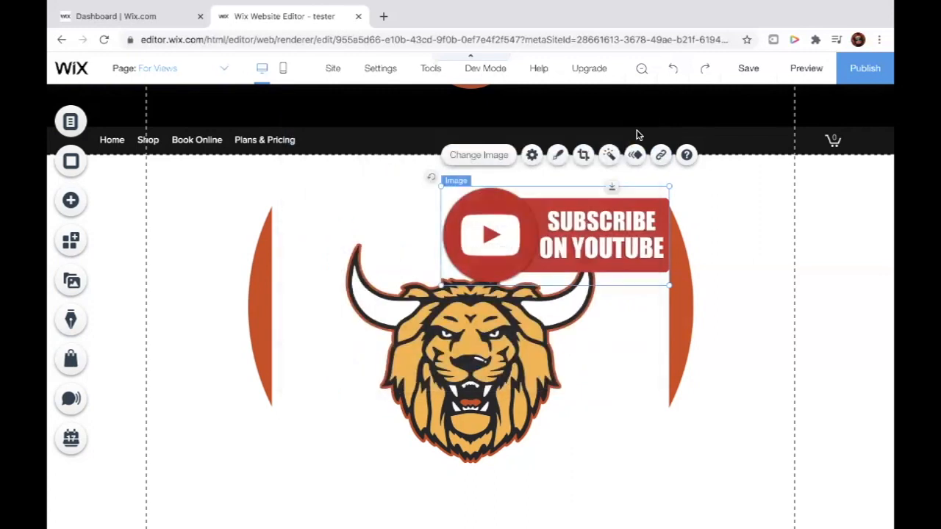
pyautogui.click(660, 162)
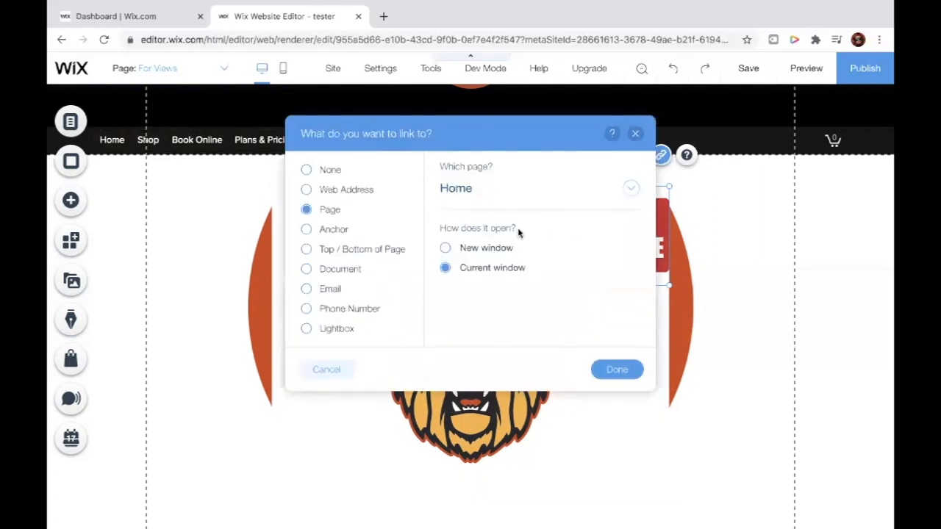
pyautogui.click(307, 190)
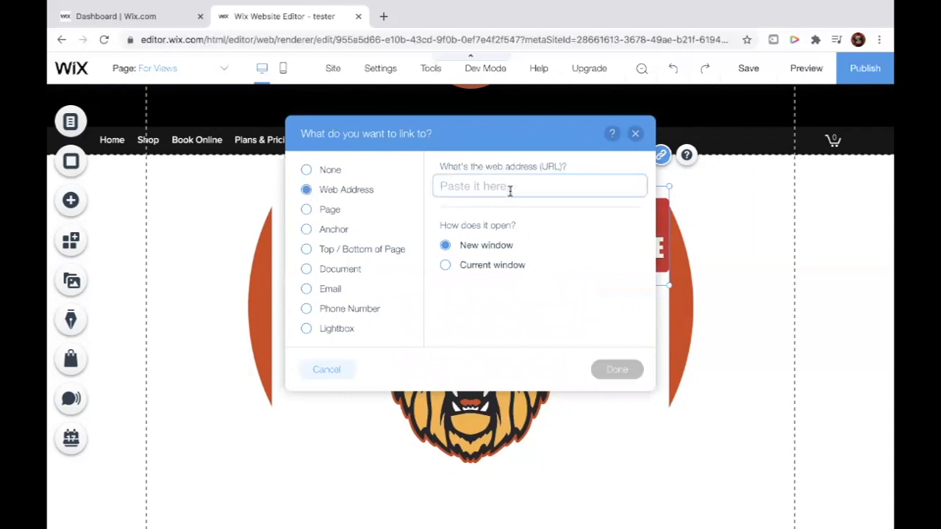
pyautogui.write('www')
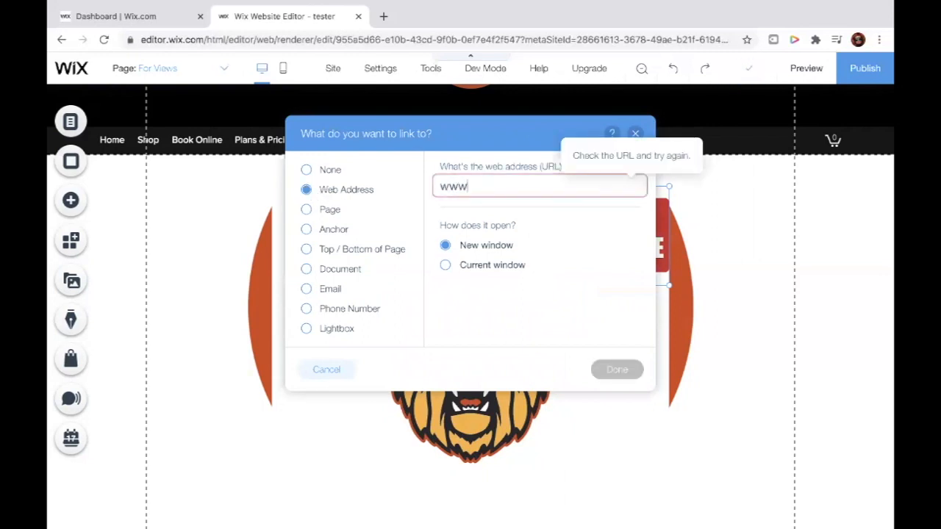
pyautogui.write('.instagtam')
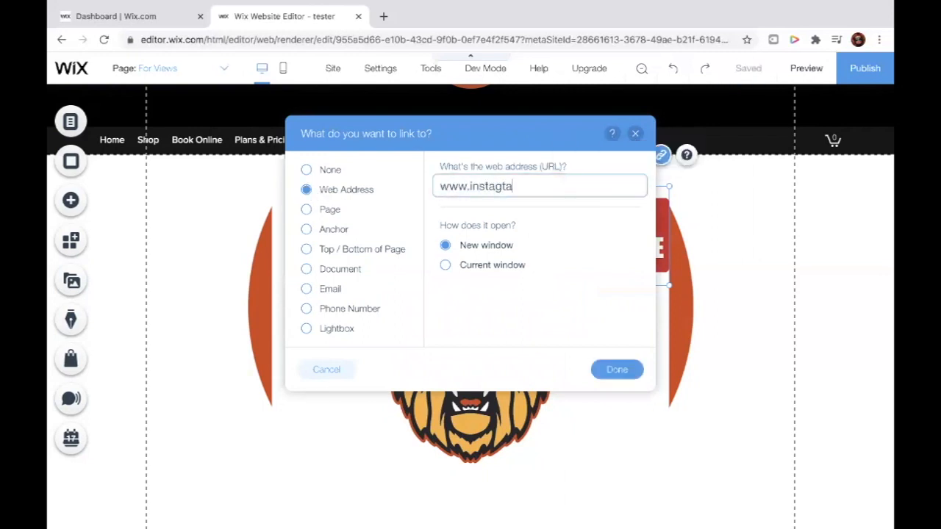
pyautogui.press('BackSpace')
pyautogui.press('BackSpace')
pyautogui.press('BackSpace')
pyautogui.write('ram.com/thespeakezpodcast')
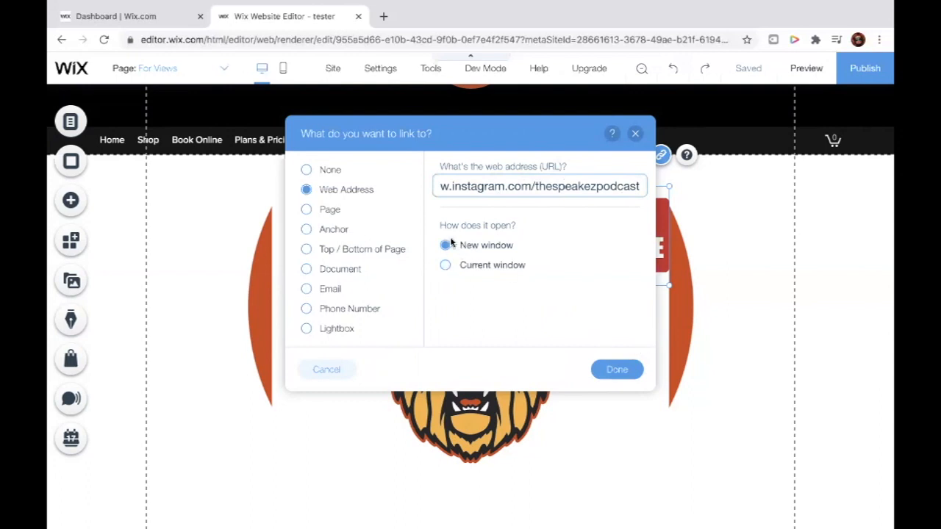
pyautogui.click(618, 369)
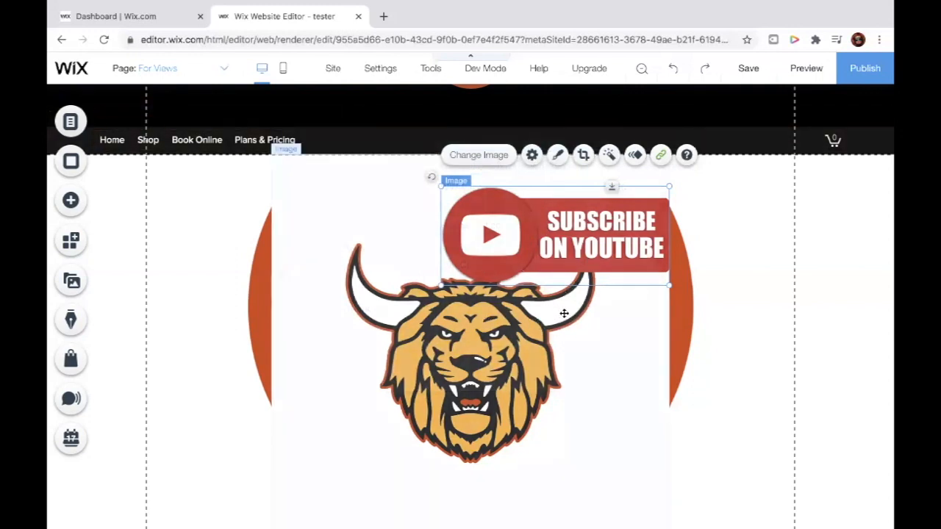
pyautogui.click(456, 385)
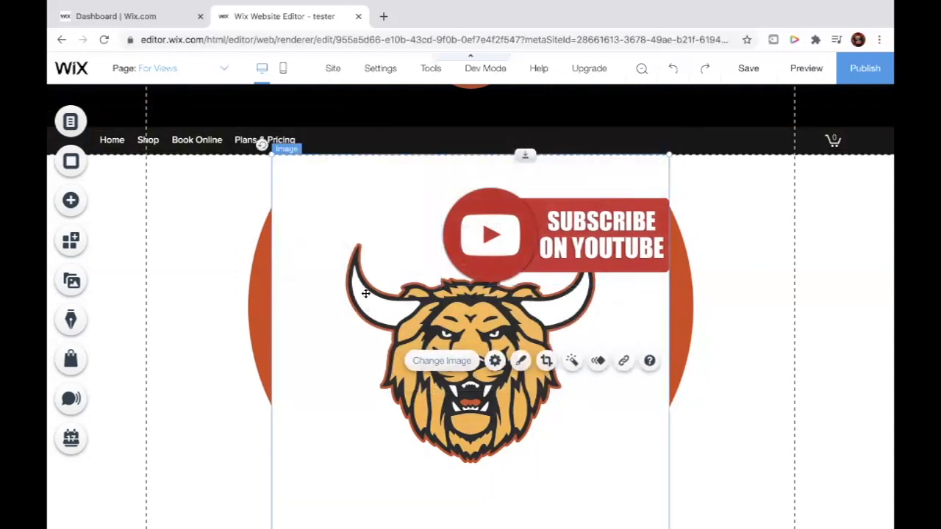
pyautogui.click(624, 360)
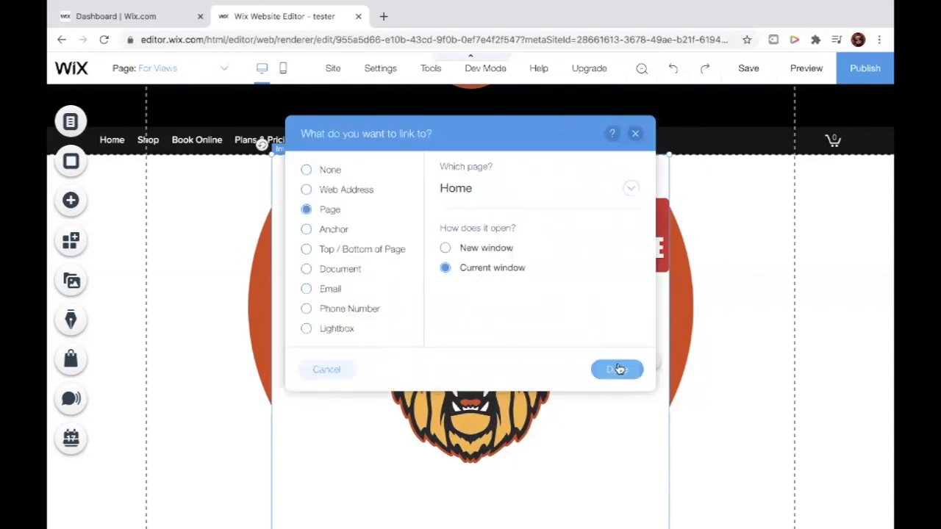
pyautogui.click(306, 189)
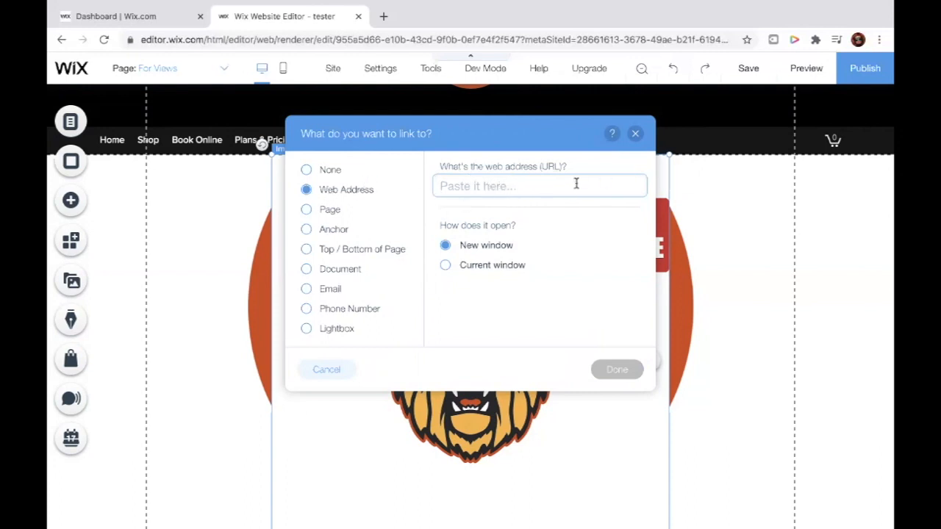
pyautogui.click(637, 134)
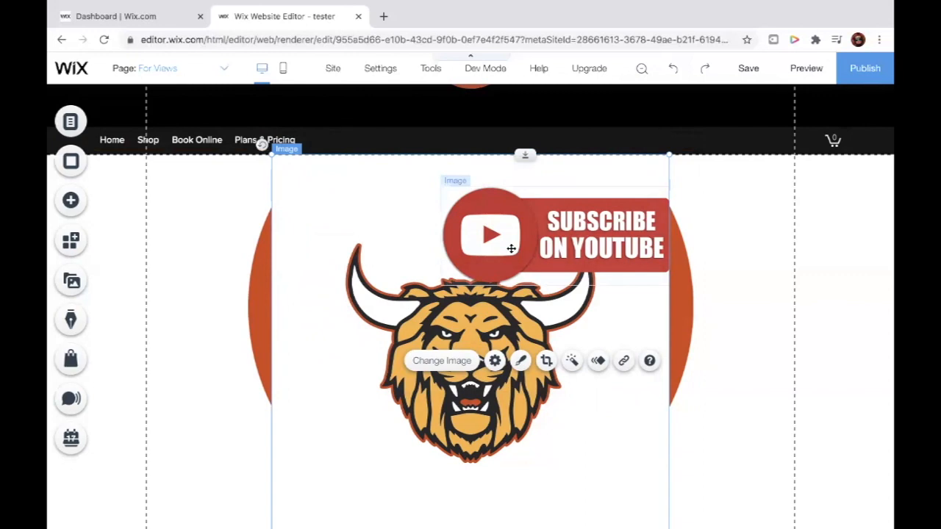
# Add a Video Upload single video player to the page and place it below the YouTube image, over the lion's face.
pyautogui.click(70, 200)
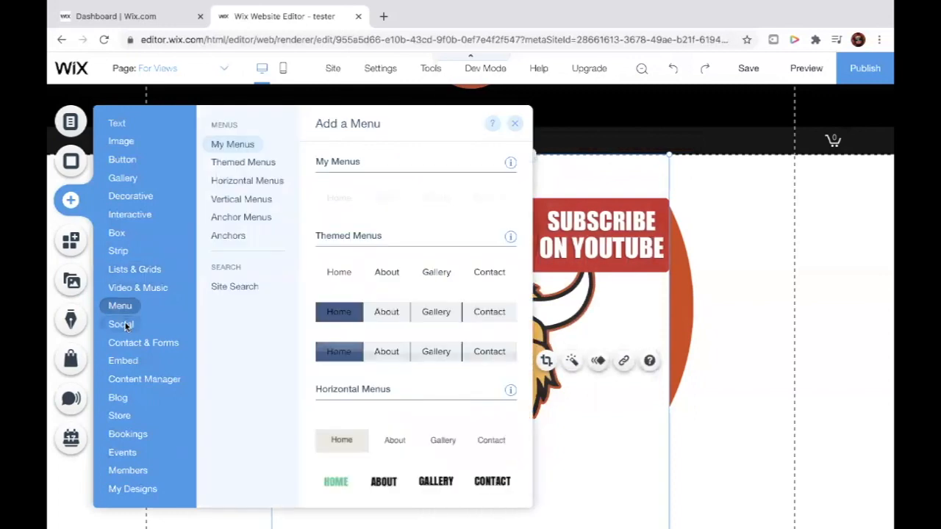
pyautogui.moveTo(127, 326)
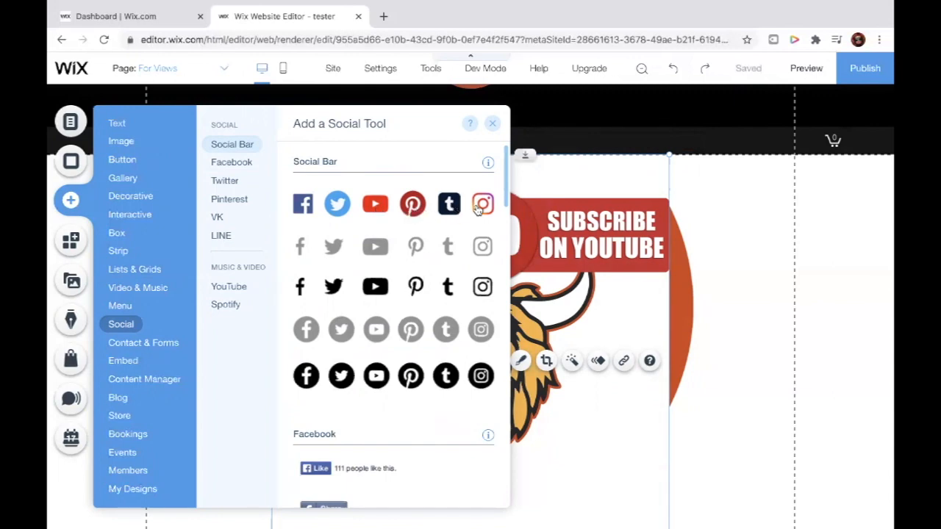
pyautogui.scroll(-6, 477, 217)
pyautogui.scroll(-5, 476, 219)
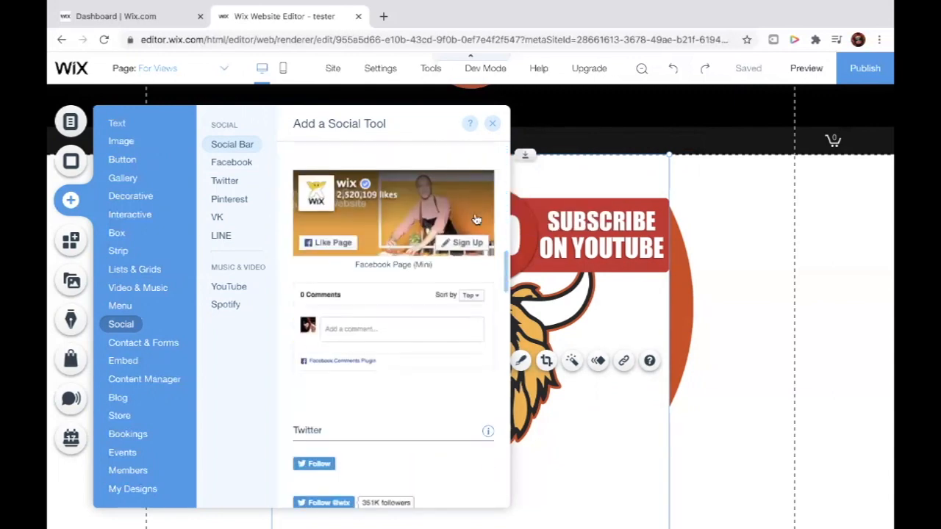
pyautogui.click(138, 287)
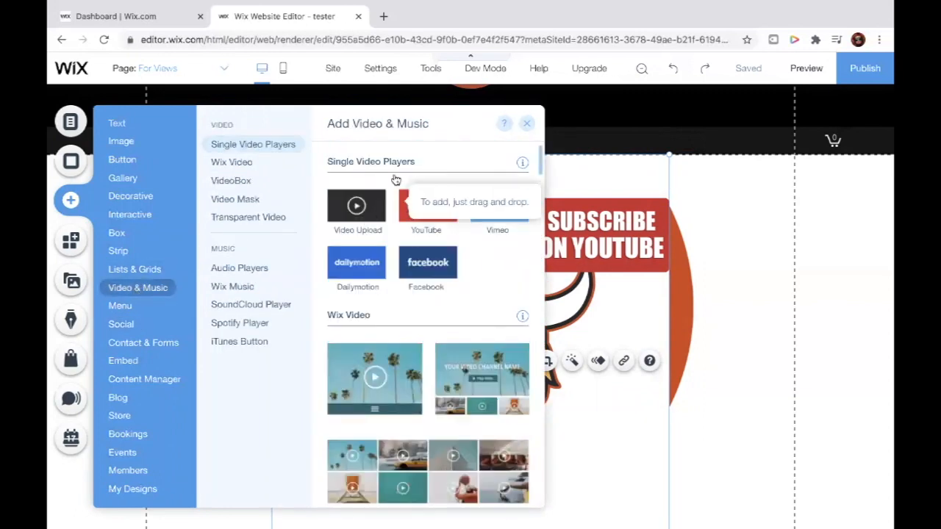
pyautogui.moveTo(328, 6)
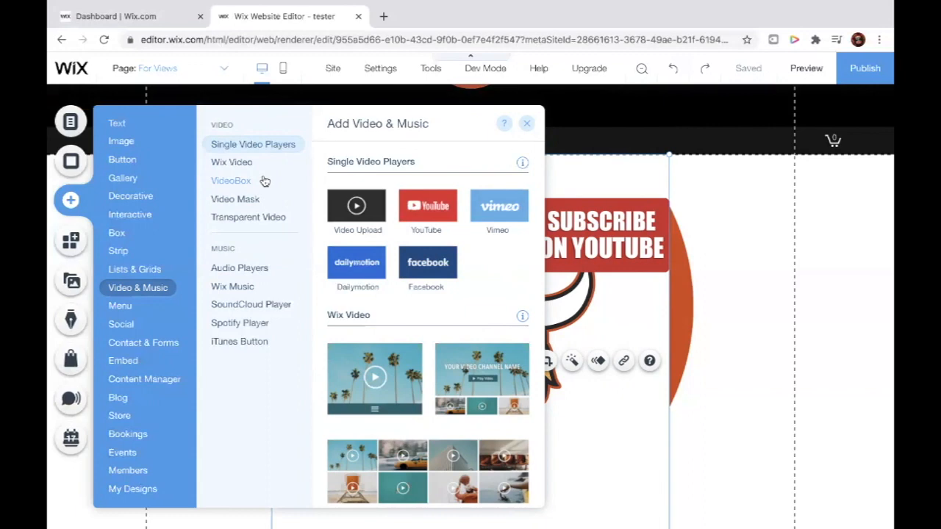
pyautogui.click(358, 206)
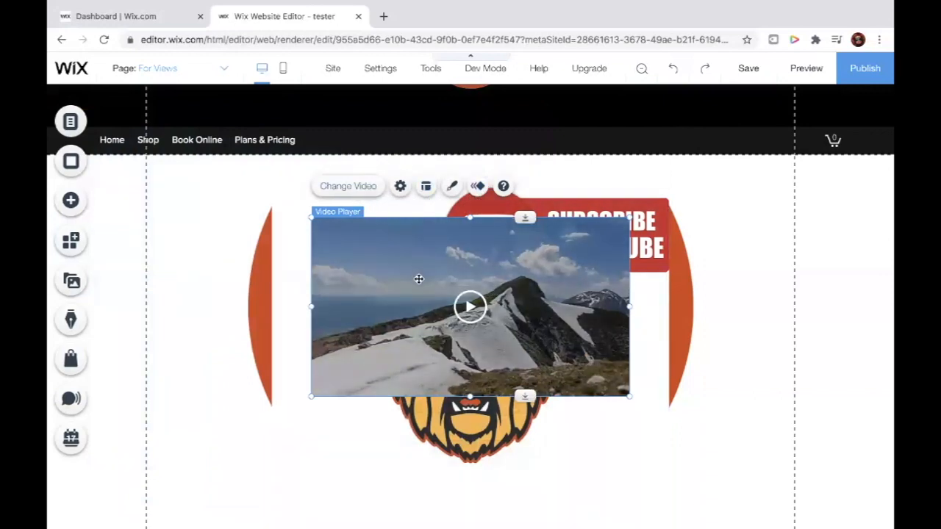
pyautogui.moveTo(408, 257); pyautogui.dragTo(380, 368)
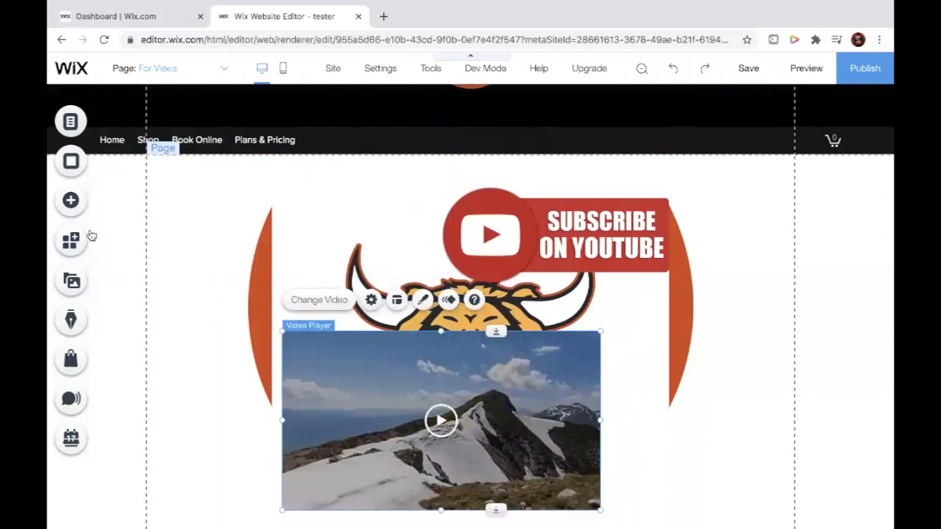
pyautogui.click(66, 213)
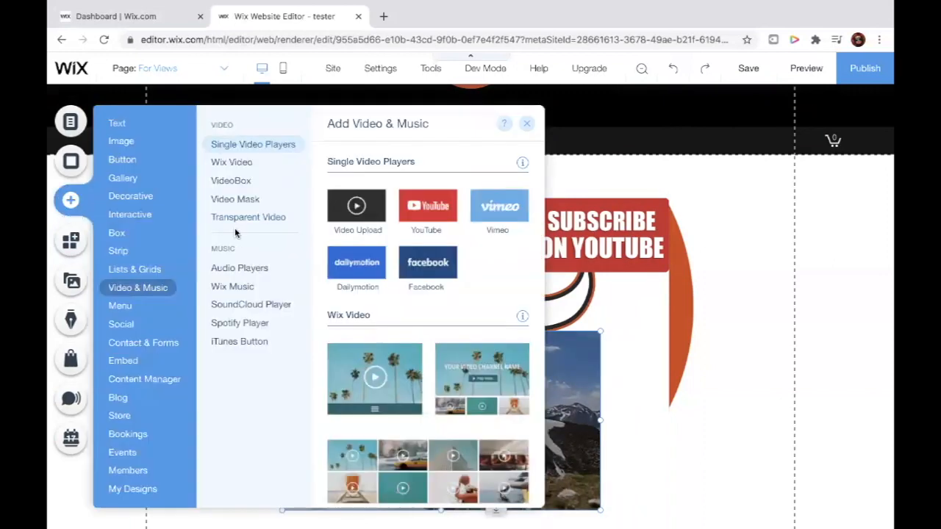
pyautogui.moveTo(123, 146)
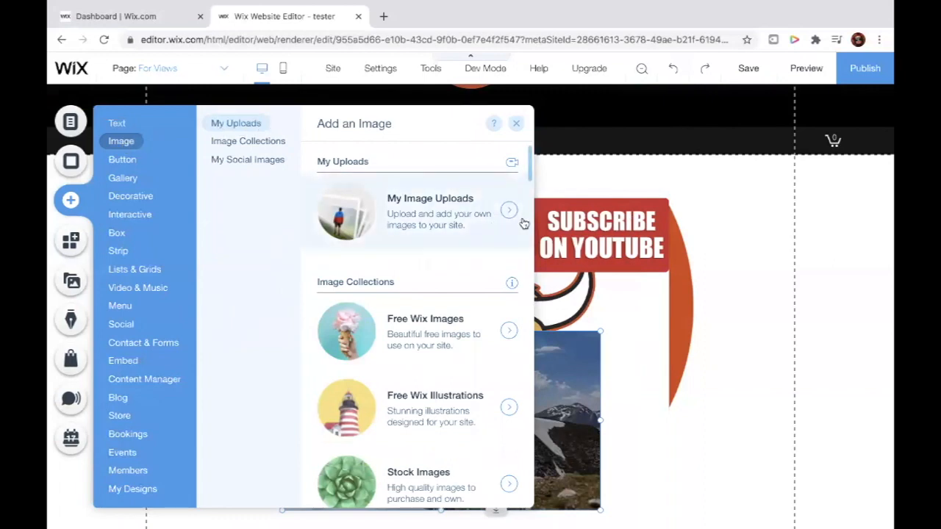
pyautogui.moveTo(122, 163)
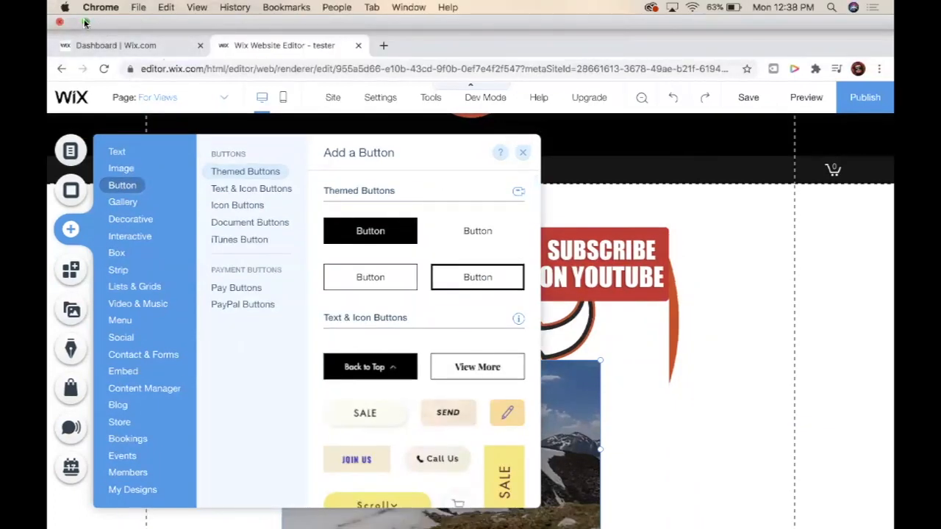
# Leave the editor's full-screen view and switch to the browser window with the example Linktree page.
pyautogui.click(84, 22)
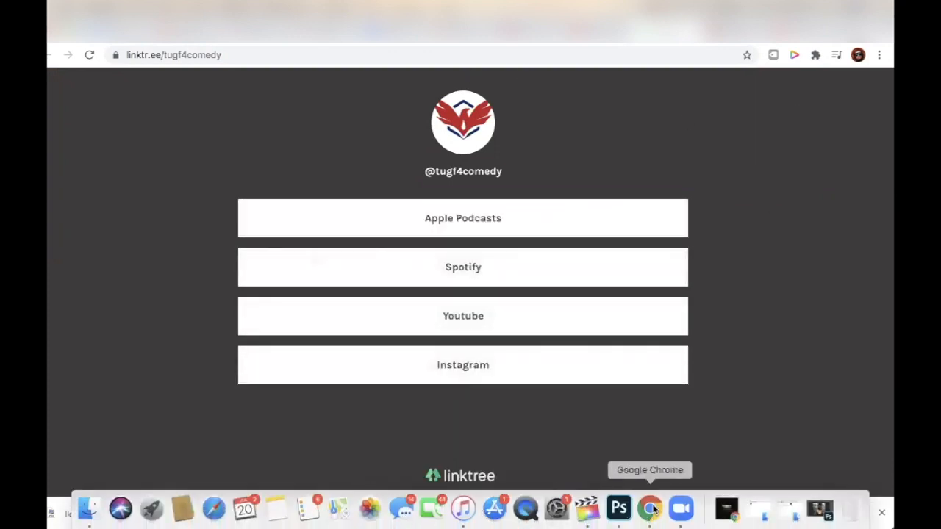
# Switch back to the Wix editor window and add a black-outlined themed button, placed to the left of the Subscribe on YouTube image.
pyautogui.click(652, 509)
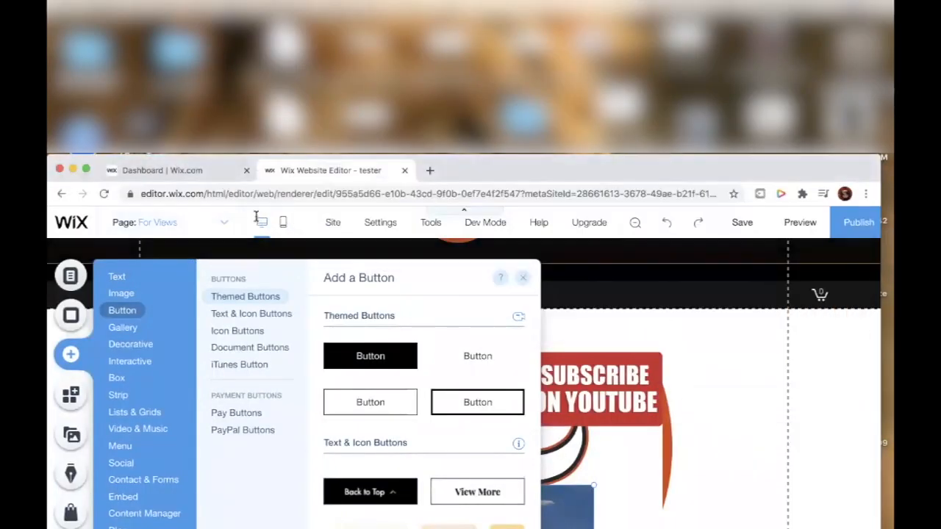
pyautogui.click(86, 169)
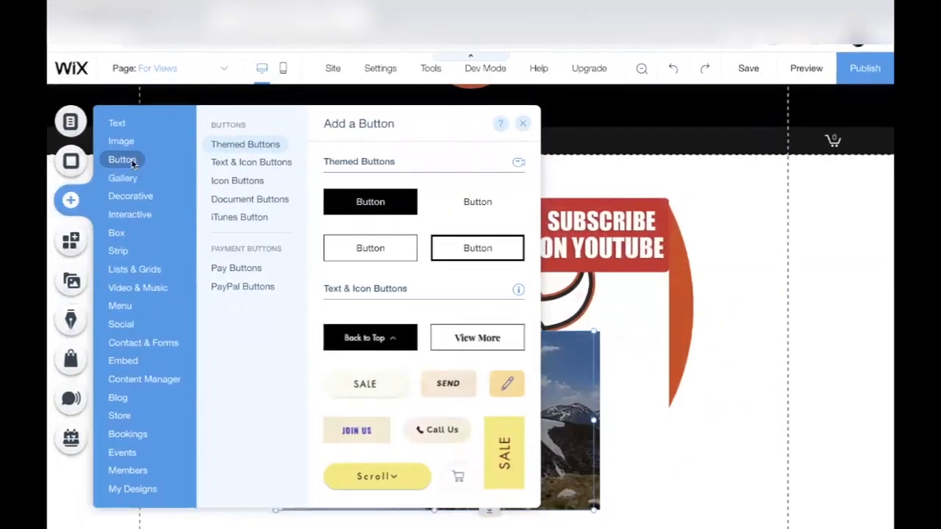
pyautogui.click(470, 247)
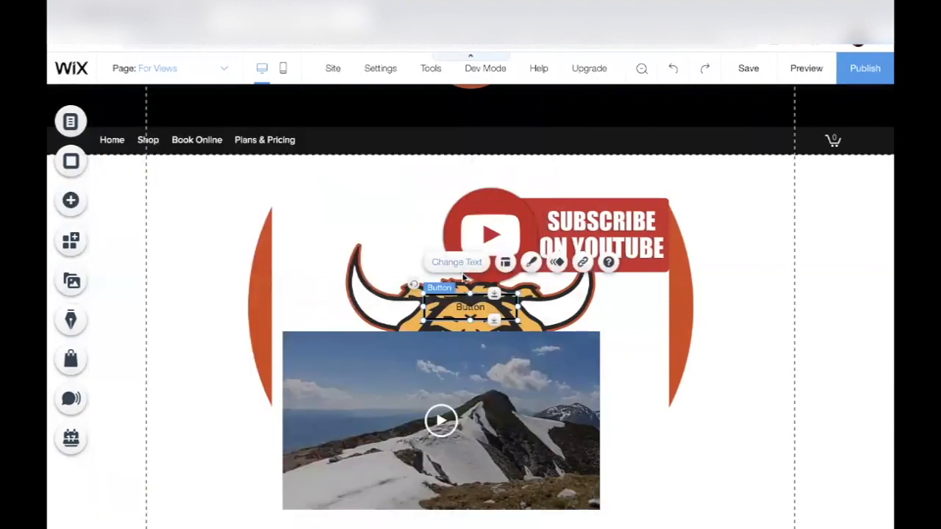
pyautogui.moveTo(471, 289); pyautogui.dragTo(336, 200)
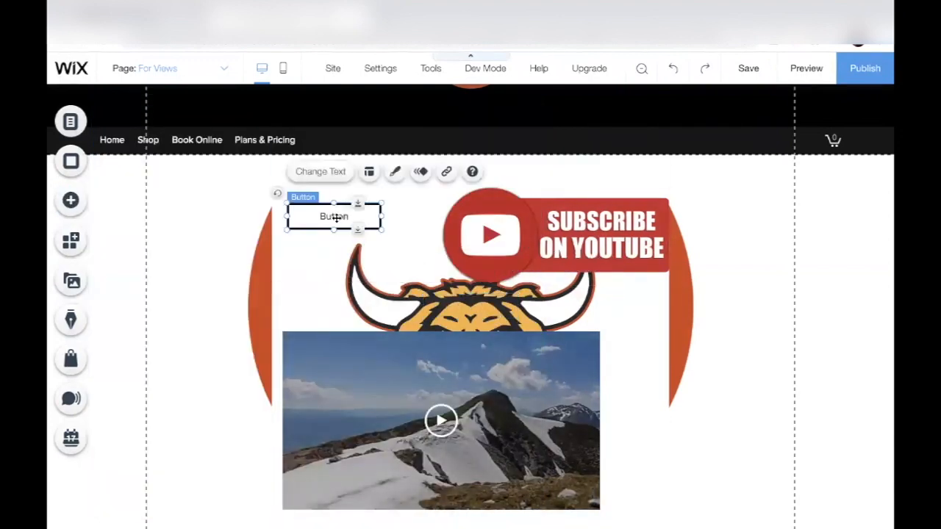
# Change the new button's text to "Easy Button".
pyautogui.click(330, 173)
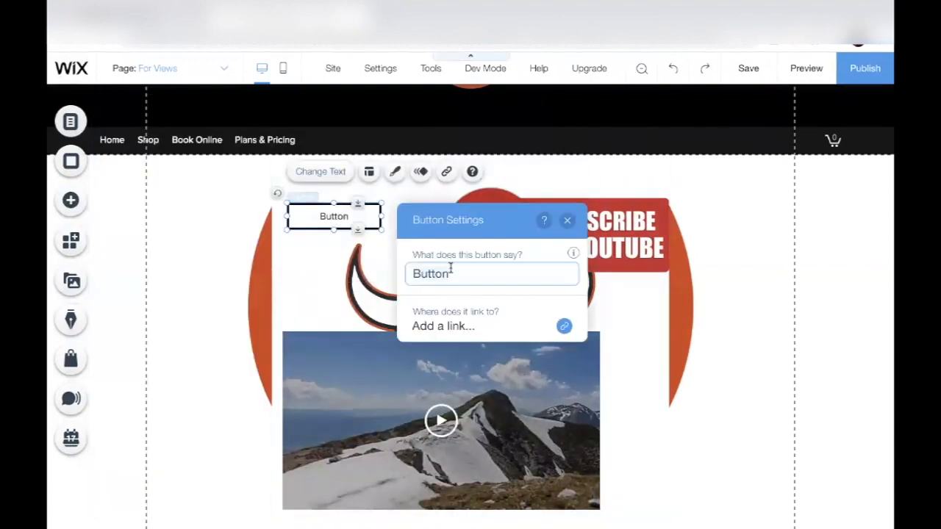
pyautogui.hotkey('ctrl', 'a')
pyautogui.write('Eas')
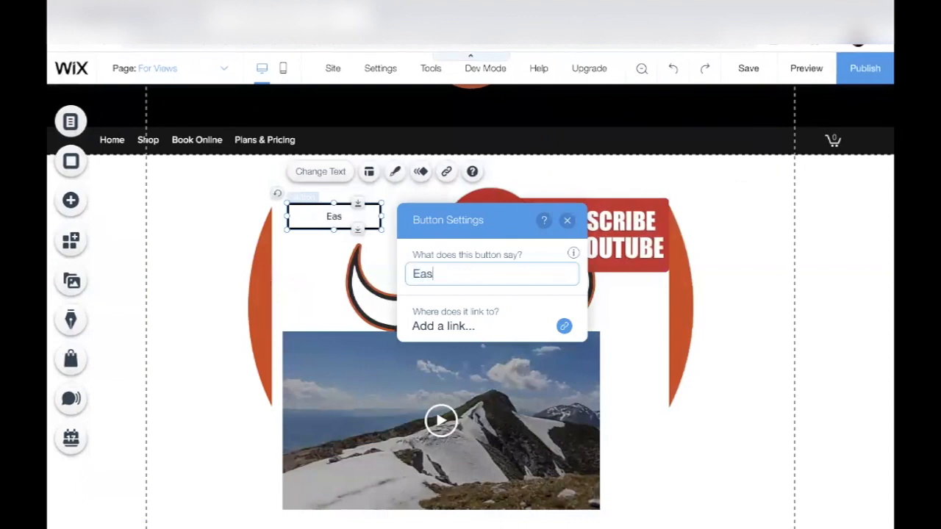
pyautogui.write('y Button')
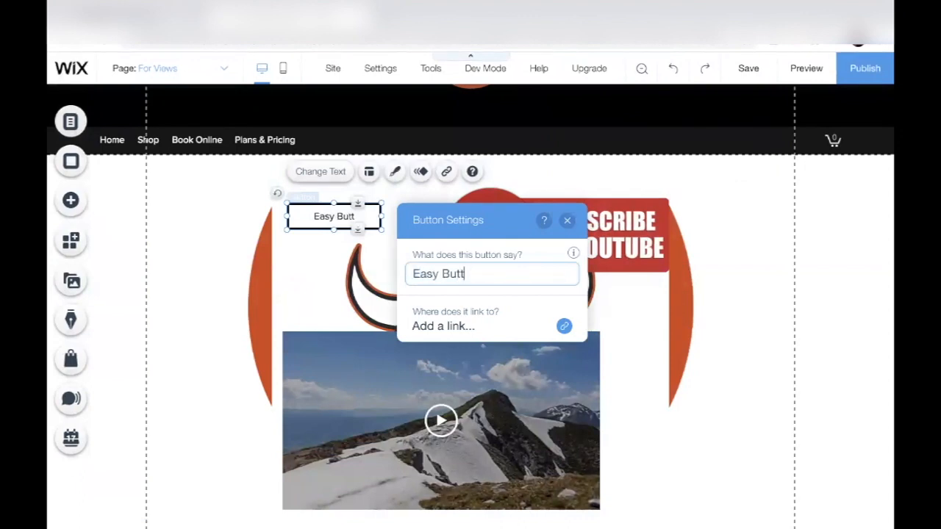
# Link the Easy Button to the web address pornhub.com, opening in a new window, and publish the site.
pyautogui.click(565, 328)
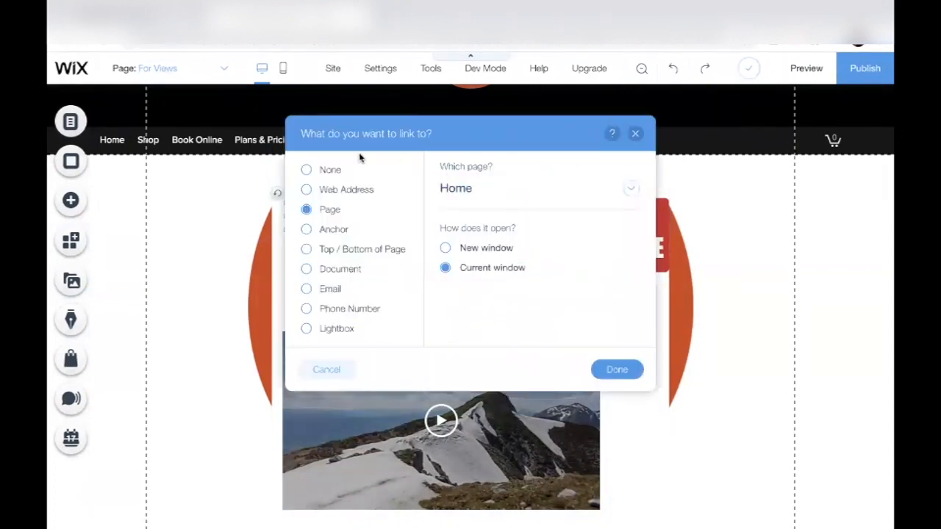
pyautogui.click(308, 191)
pyautogui.click(491, 191)
pyautogui.write('po')
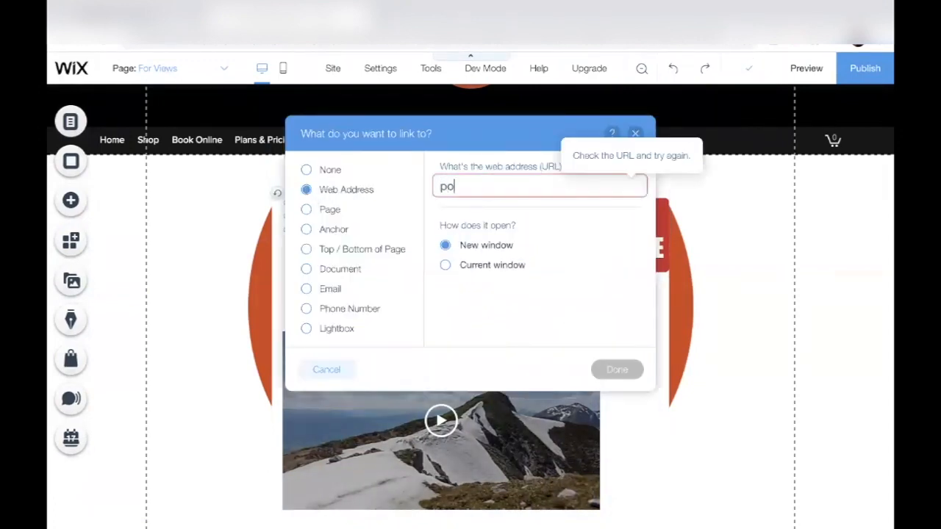
pyautogui.write('rnhub.c')
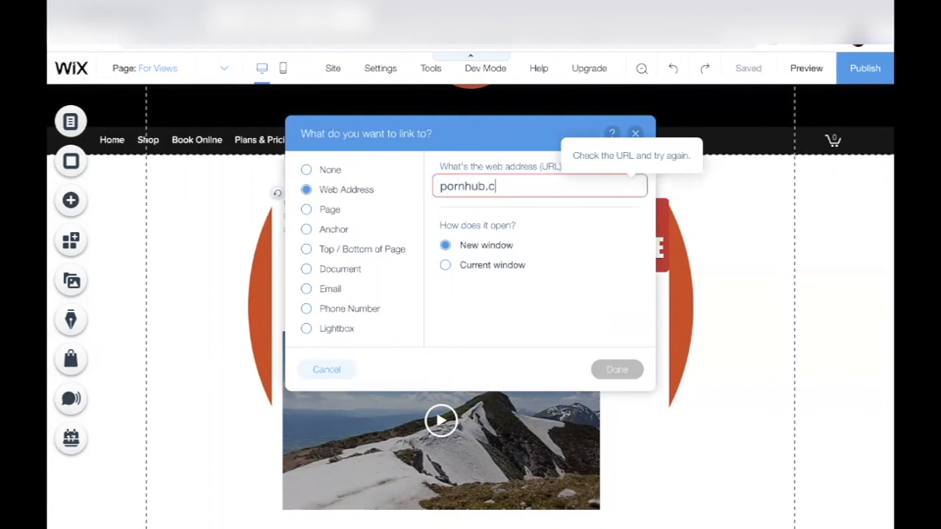
pyautogui.write('om')
pyautogui.click(603, 370)
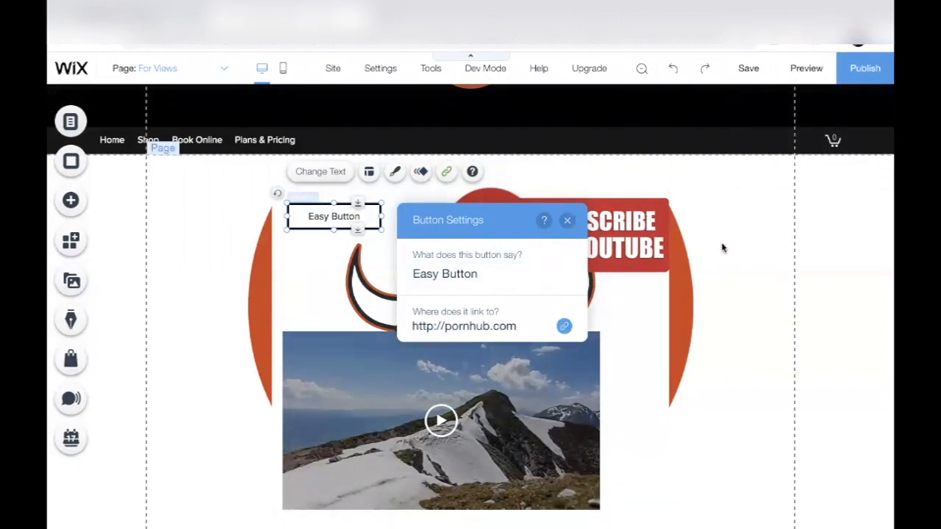
pyautogui.click(865, 74)
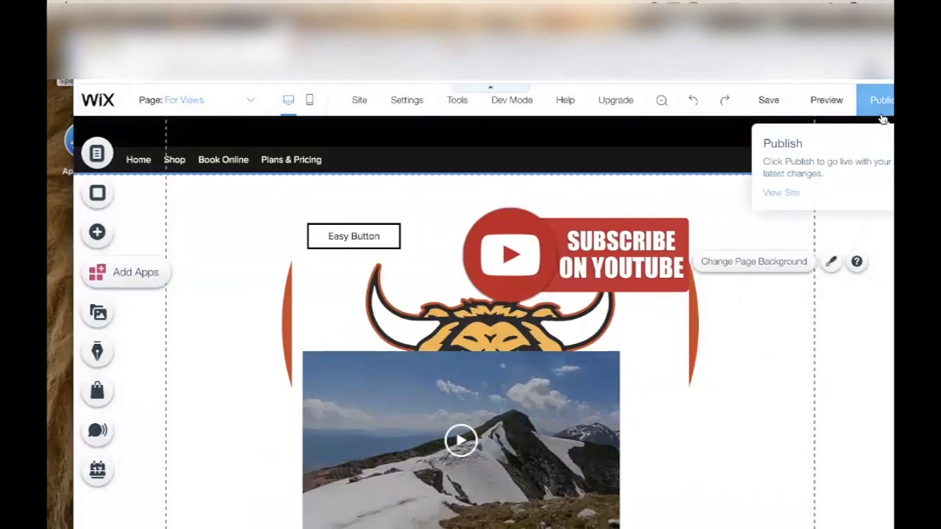
# Open the For Views page settings from the site's page list and toggle Hide from menu off and back on.
pyautogui.click(97, 153)
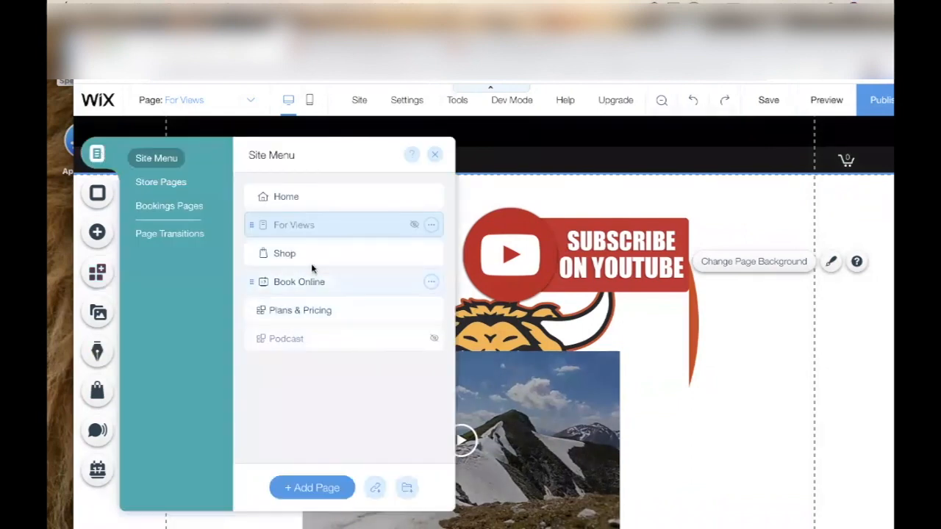
pyautogui.click(432, 227)
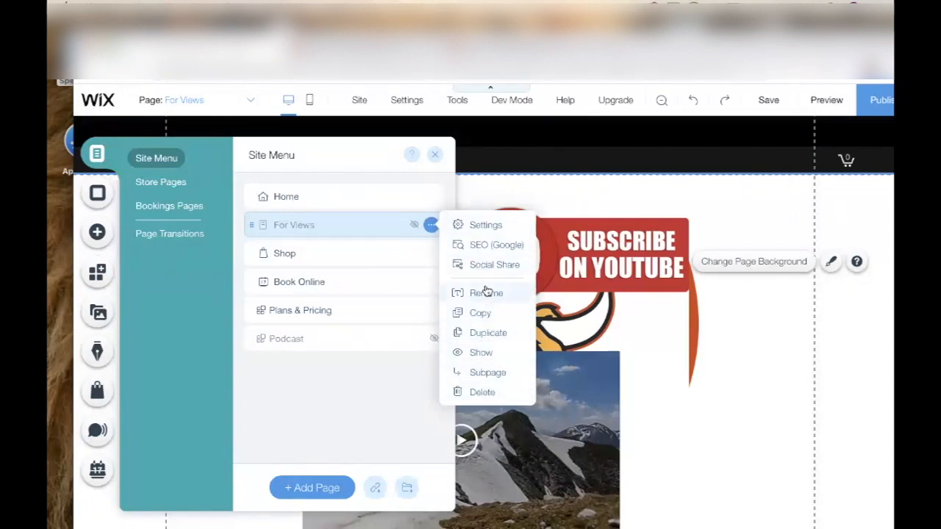
pyautogui.click(479, 220)
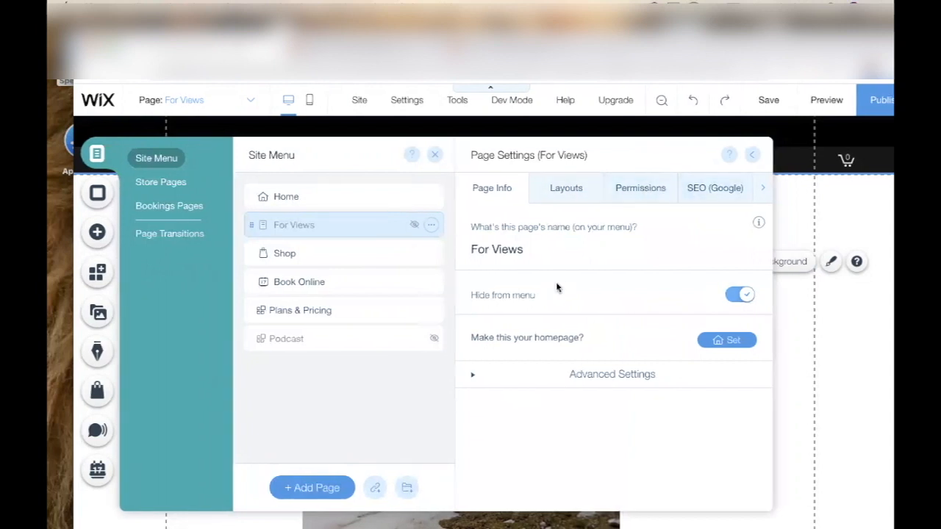
pyautogui.click(743, 295)
pyautogui.click(737, 297)
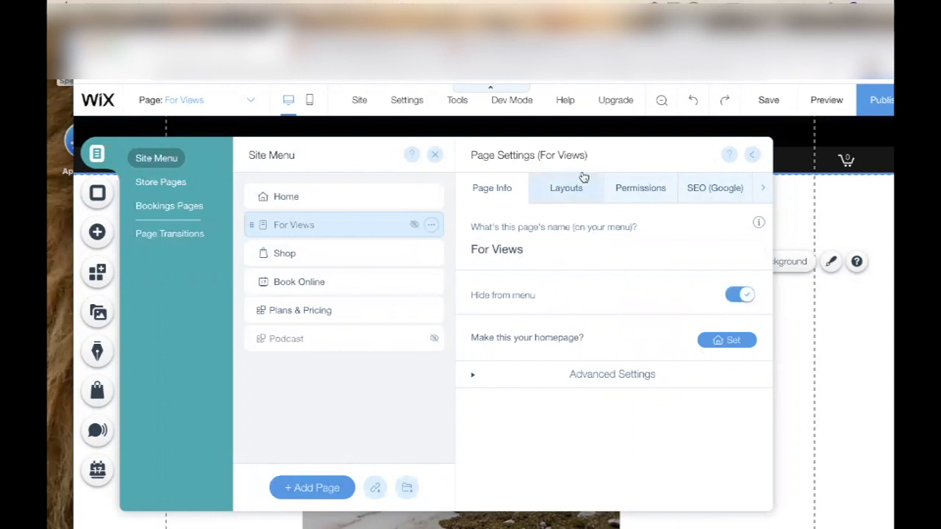
# Look up the For Views page's canonical address among the default meta tags in its Advanced SEO settings.
pyautogui.click(761, 190)
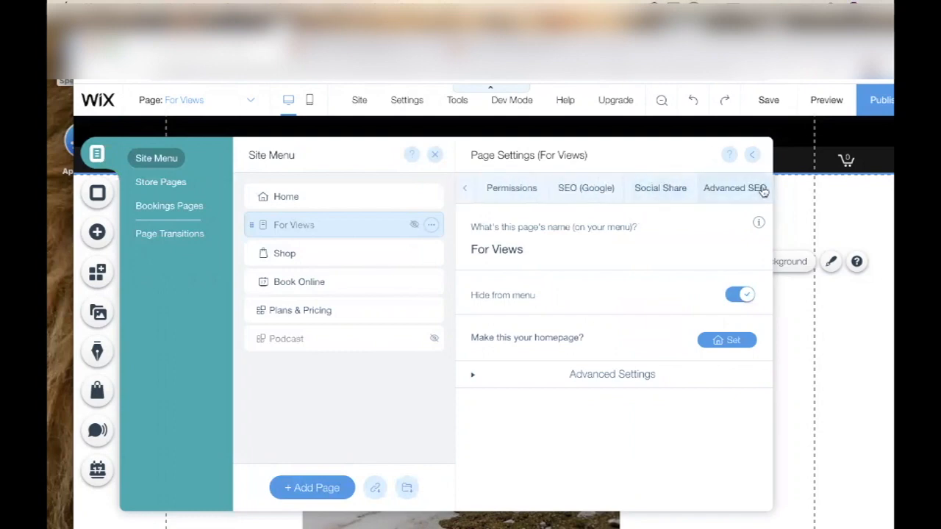
pyautogui.click(759, 189)
pyautogui.scroll(-2, 691, 279)
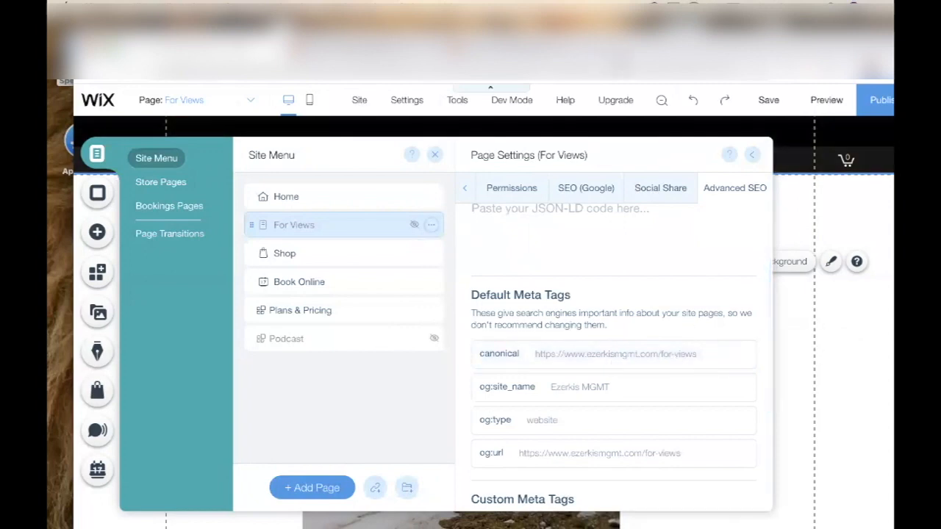
pyautogui.press('super+t')
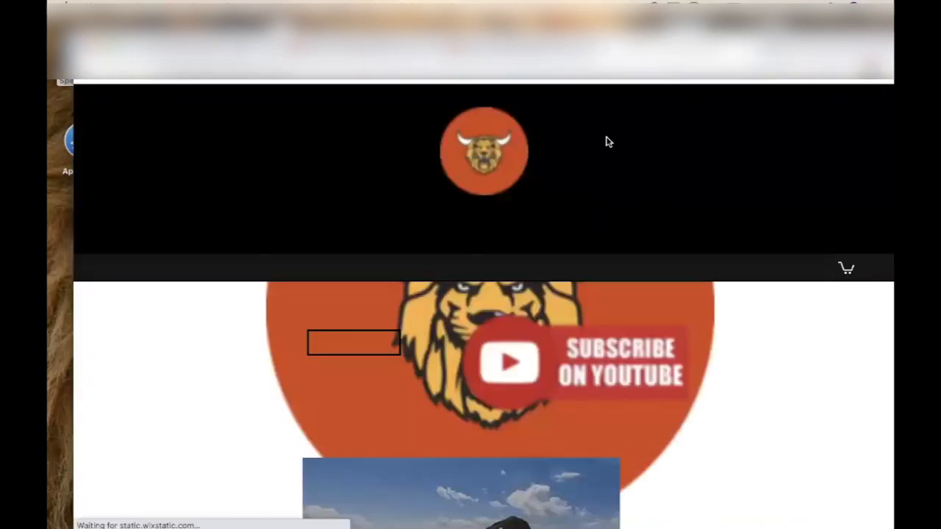
pyautogui.scroll(-3, 572, 194)
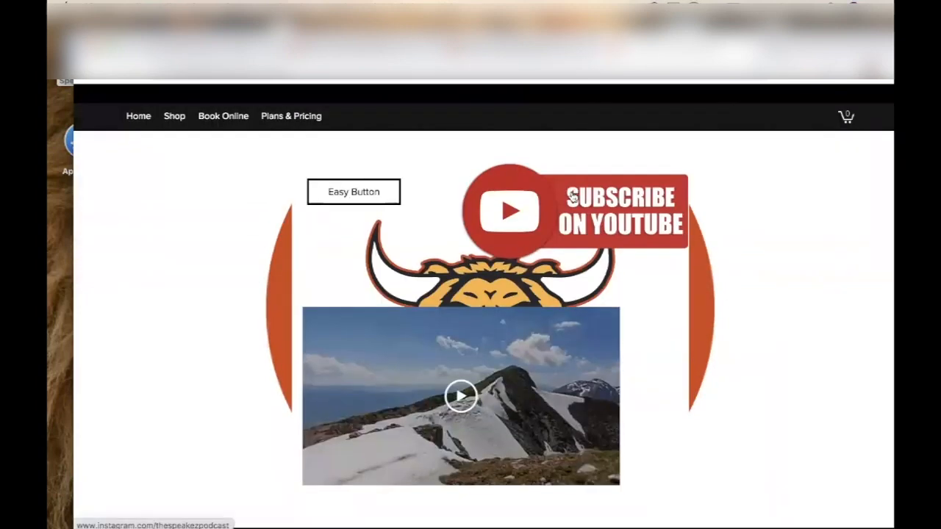
pyautogui.click(578, 206)
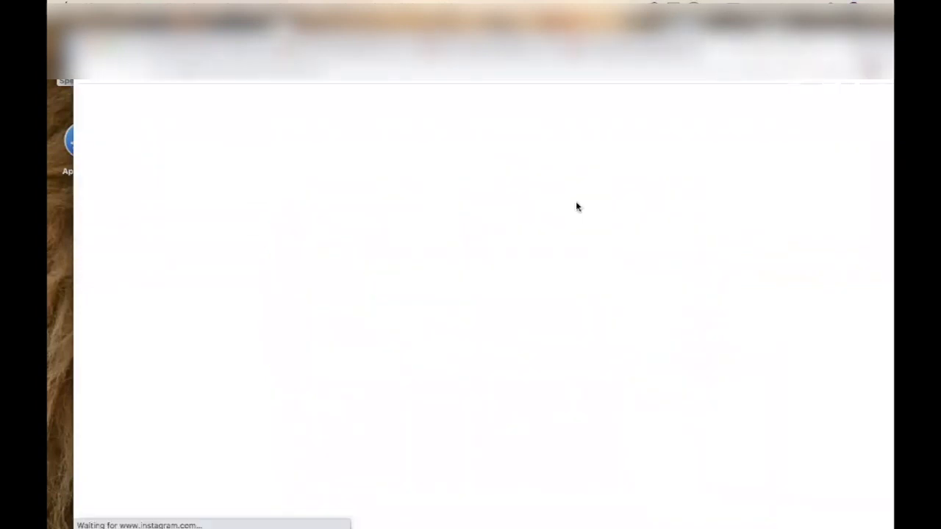
pyautogui.scroll(-4, 647, 208)
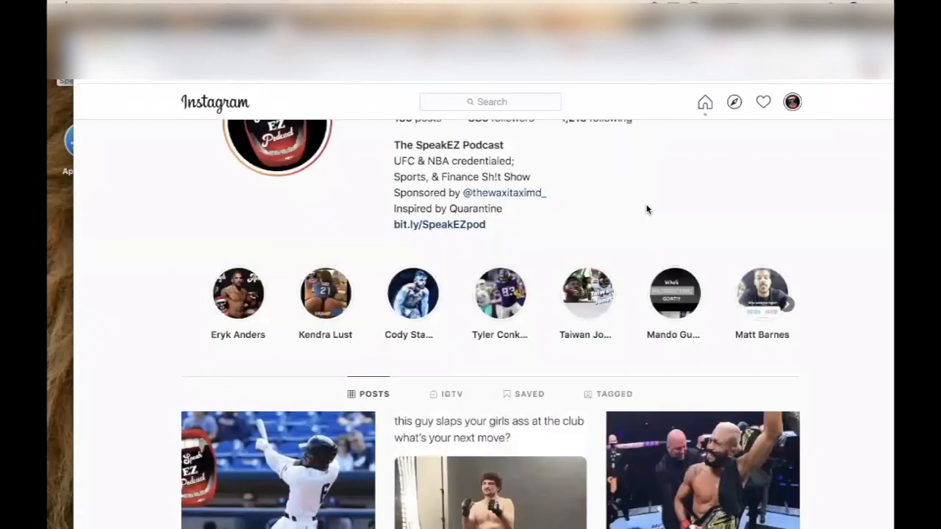
pyautogui.scroll(-3, 646, 208)
pyautogui.scroll(5, 644, 208)
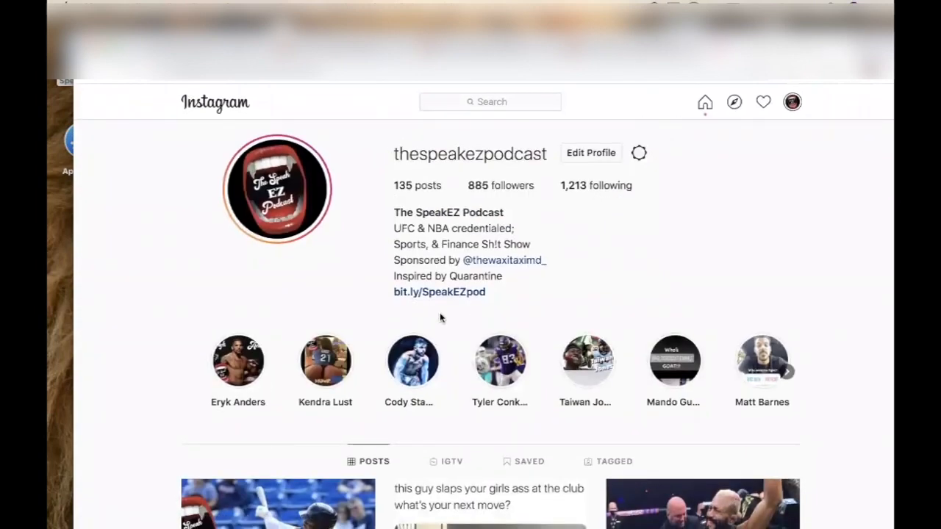
# Follow the profile's bit.ly/SpeakEZpod link, view the podcast's branded landing page, and return to the live For Views page.
pyautogui.click(431, 293)
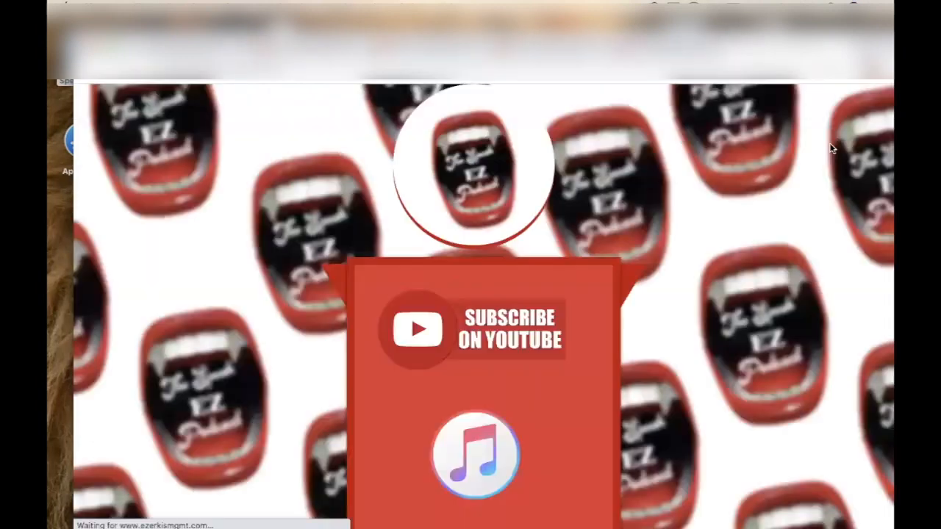
pyautogui.scroll(-2, 594, 372)
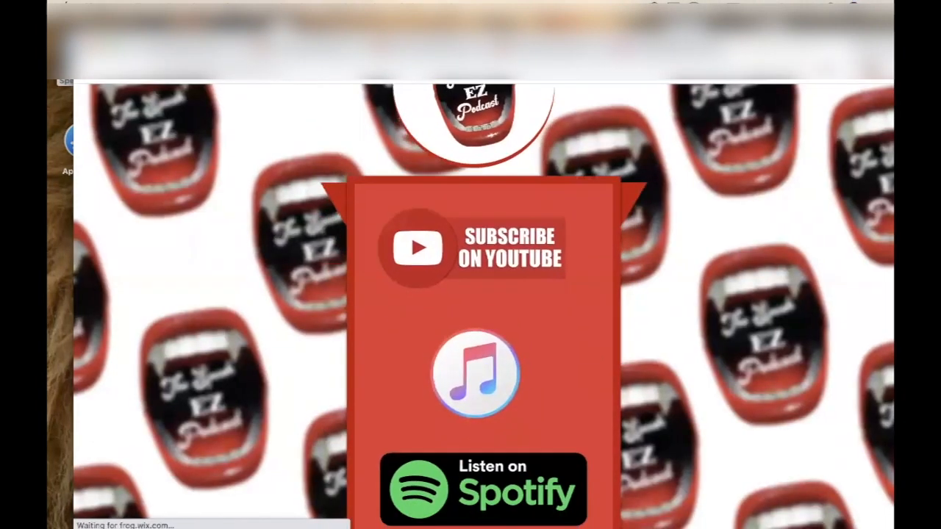
pyautogui.press('super+w')
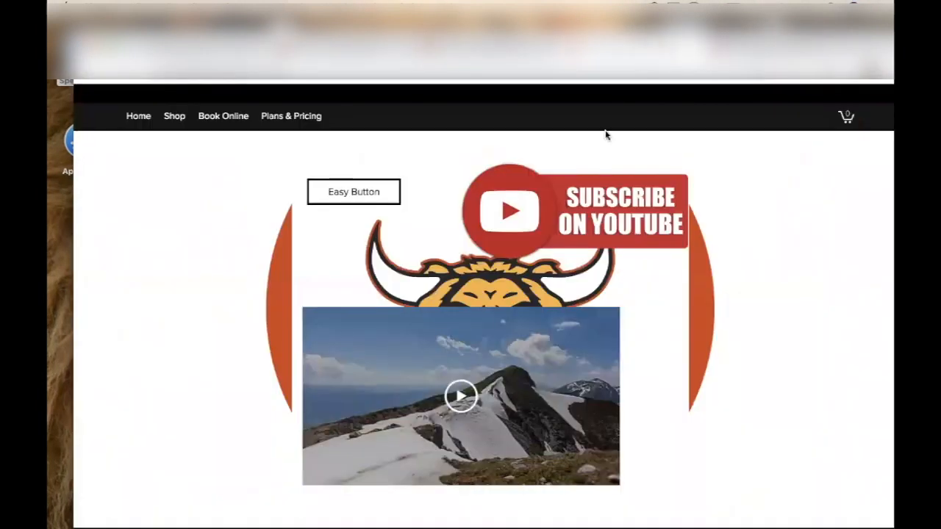
# Test the Easy Button's link on the live For Views page and look through the site it opens.
pyautogui.click(349, 195)
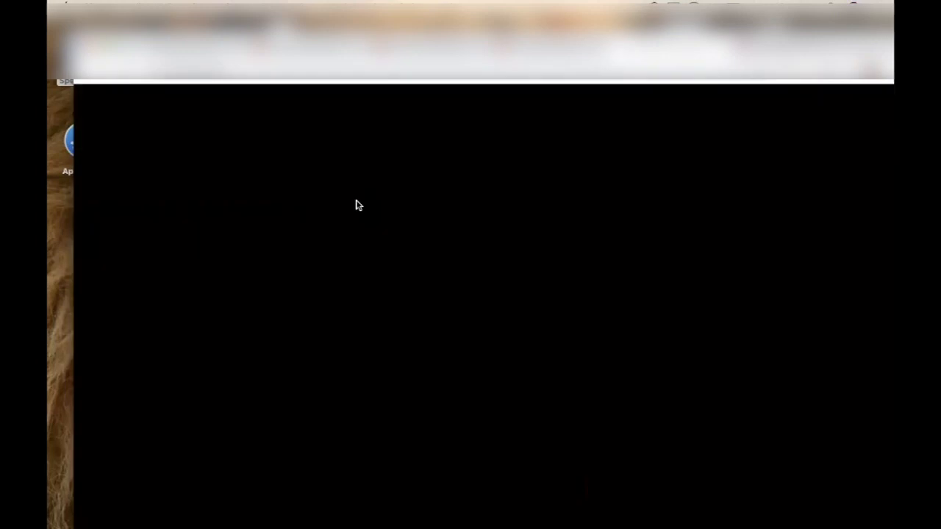
pyautogui.scroll(-5, 471, 306)
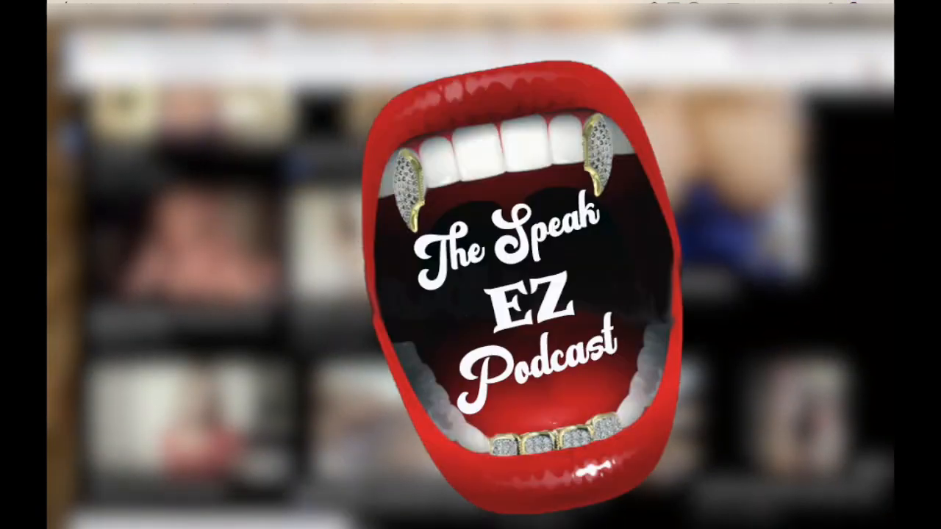
pyautogui.scroll(5, 470, 307)
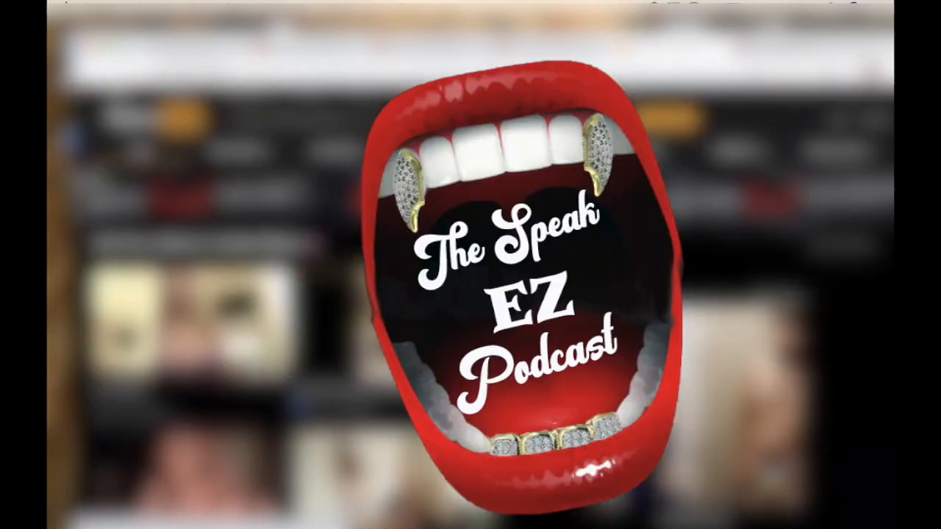
pyautogui.scroll(-1, 471, 306)
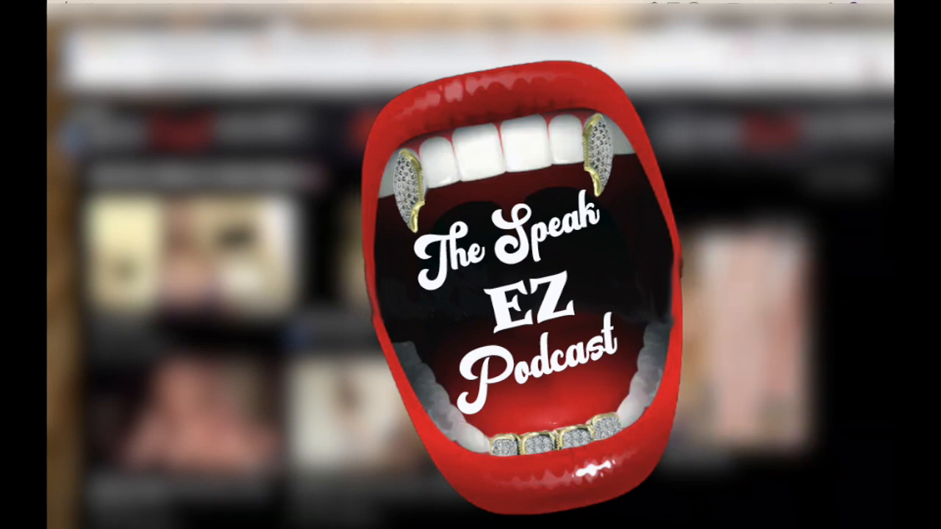